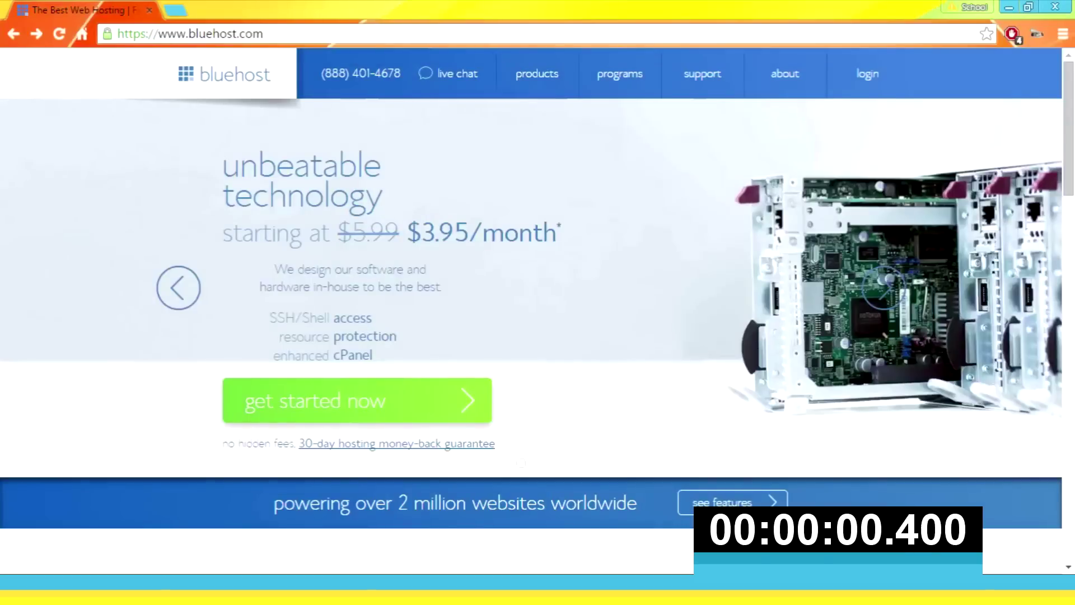
Start a hosting sign-up on the starter plan and request the new domain blogin4minutes.com.
left_click(357, 401)
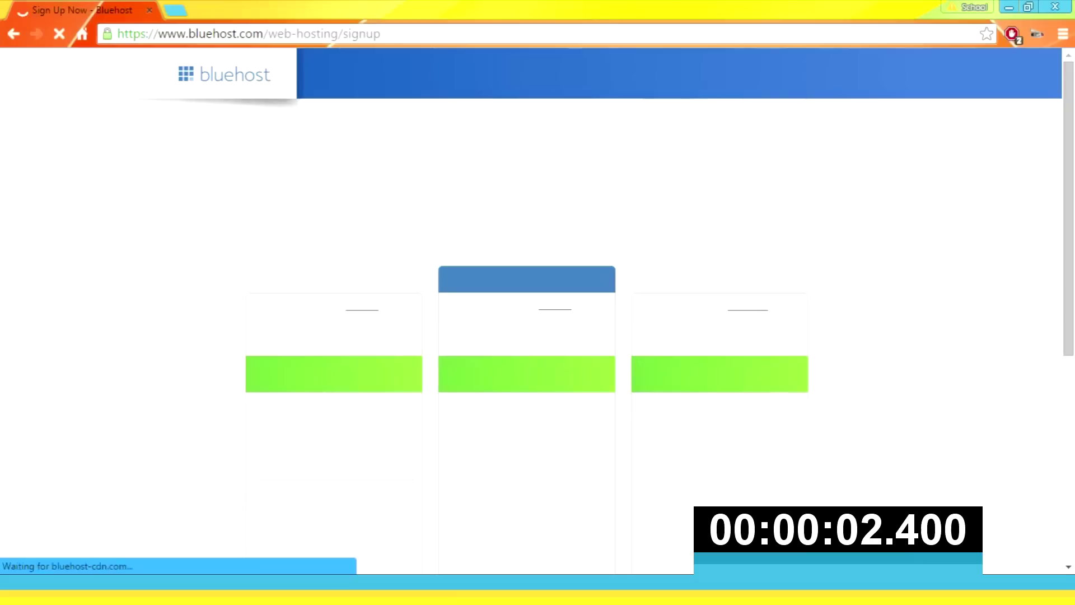
scroll(538, 302, "down", 3)
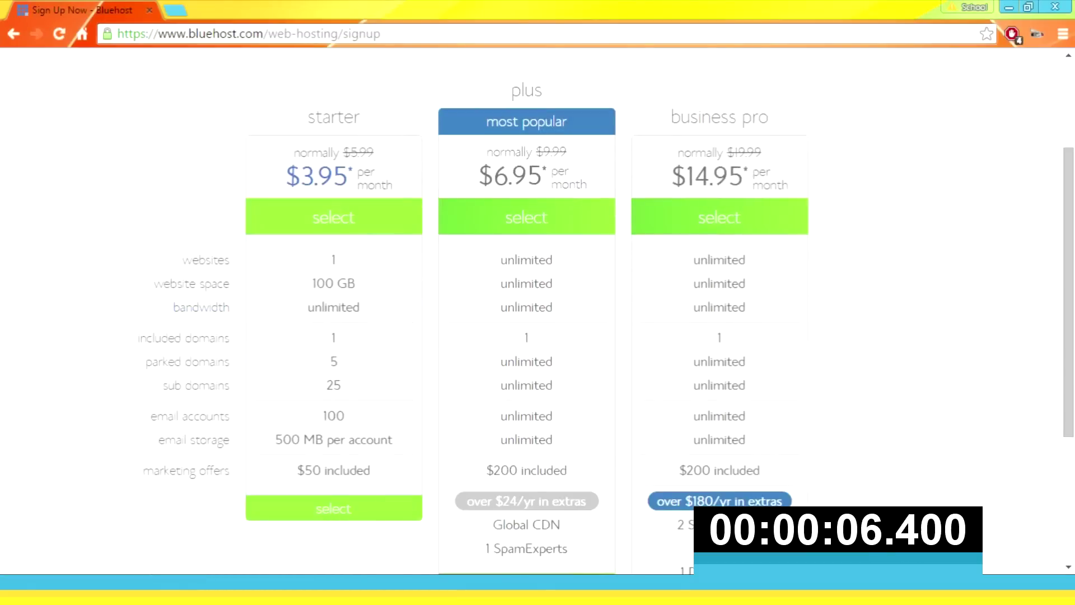
left_click(333, 217)
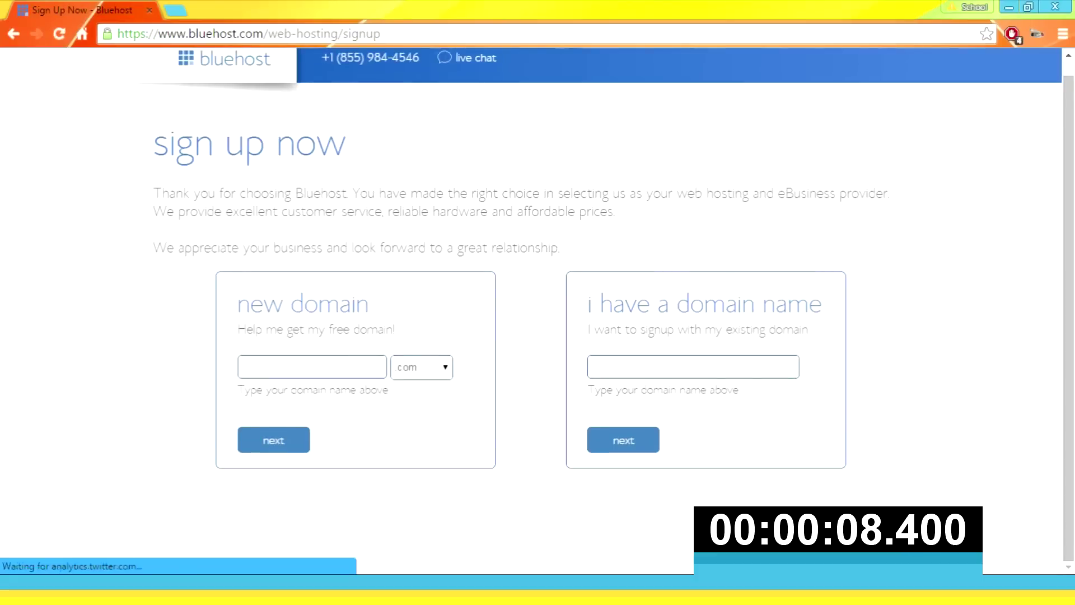
type("blogin4minutes")
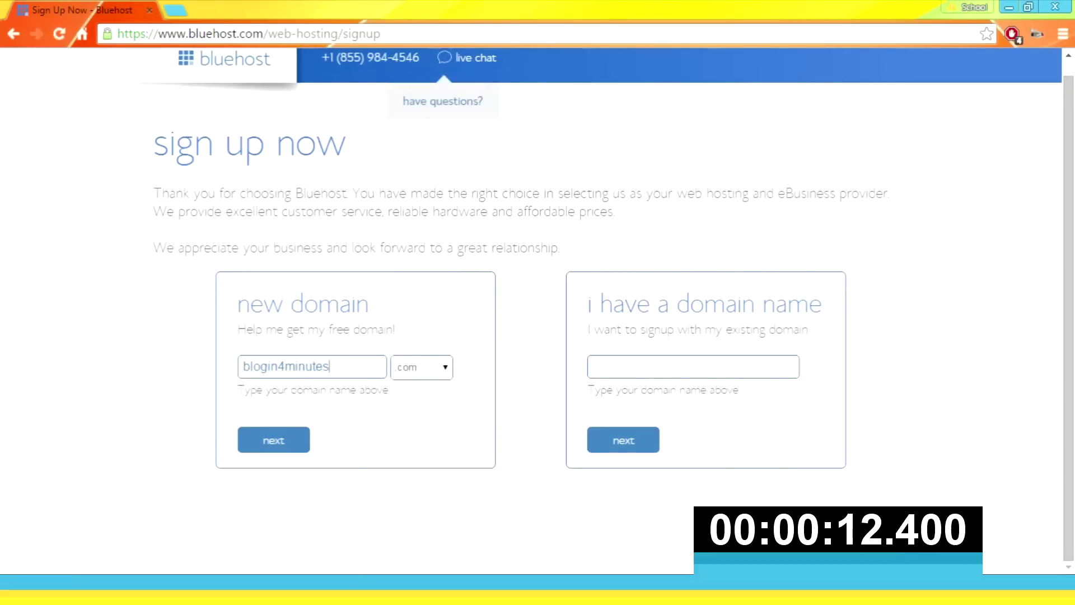
key("Return")
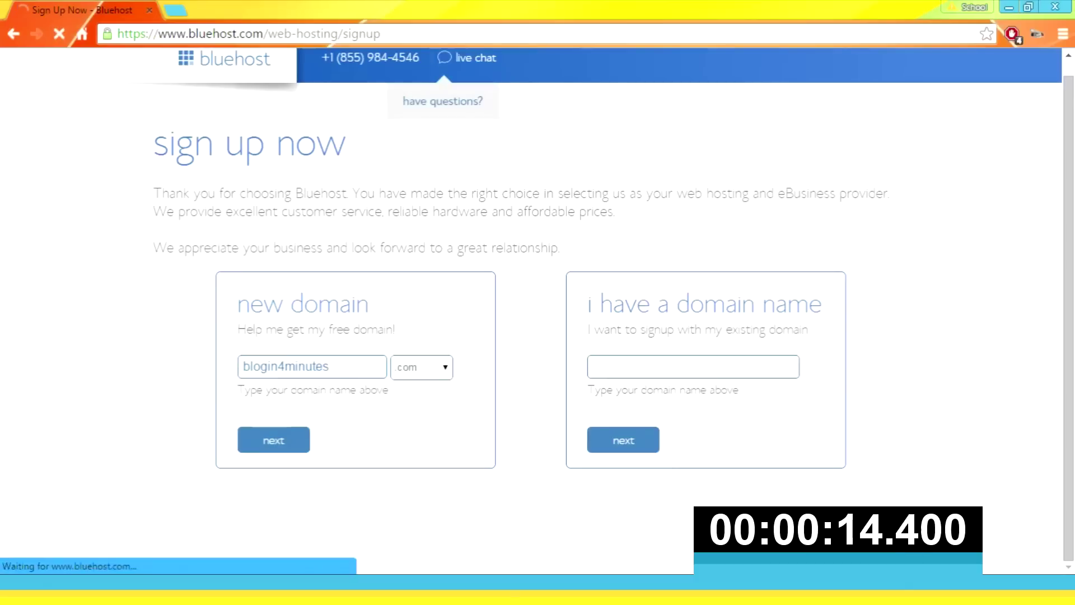
Fill in the account holder's first name, last name and street address, with Canada as the country.
scroll(531, 311, "down", 3)
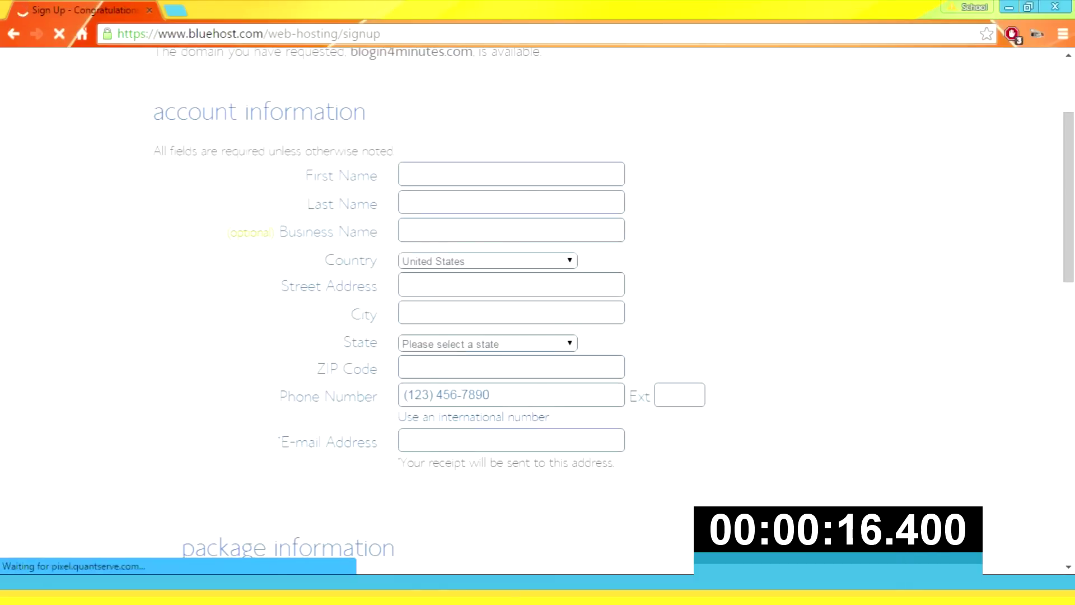
type("████xxxx")
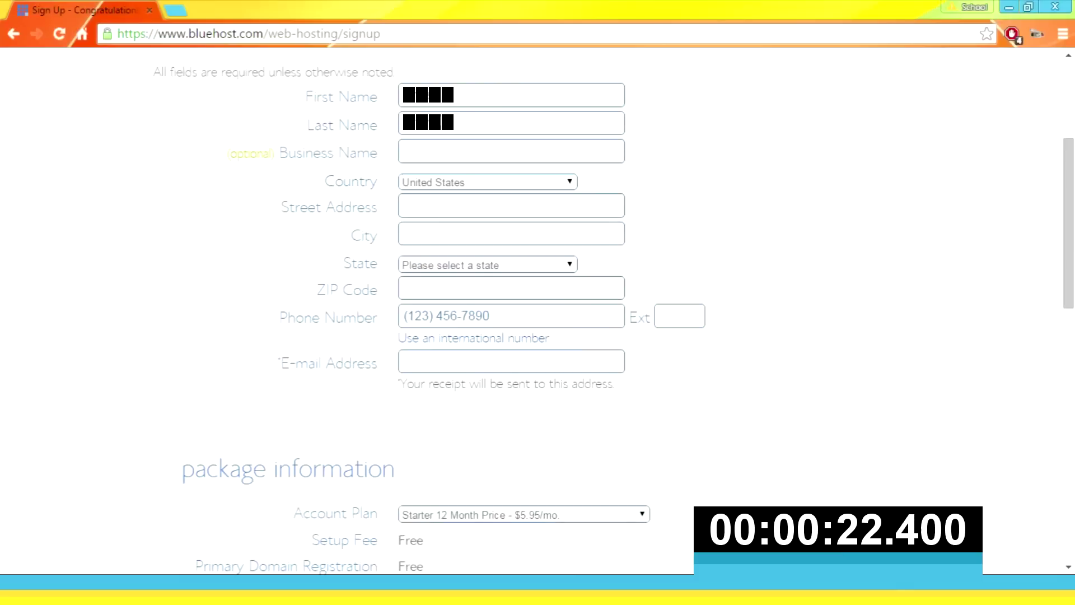
left_click(487, 182)
key("c")
left_click(448, 221)
left_click(510, 206)
type("██")
scroll(538, 308, "down", 1)
type("xxxxxx")
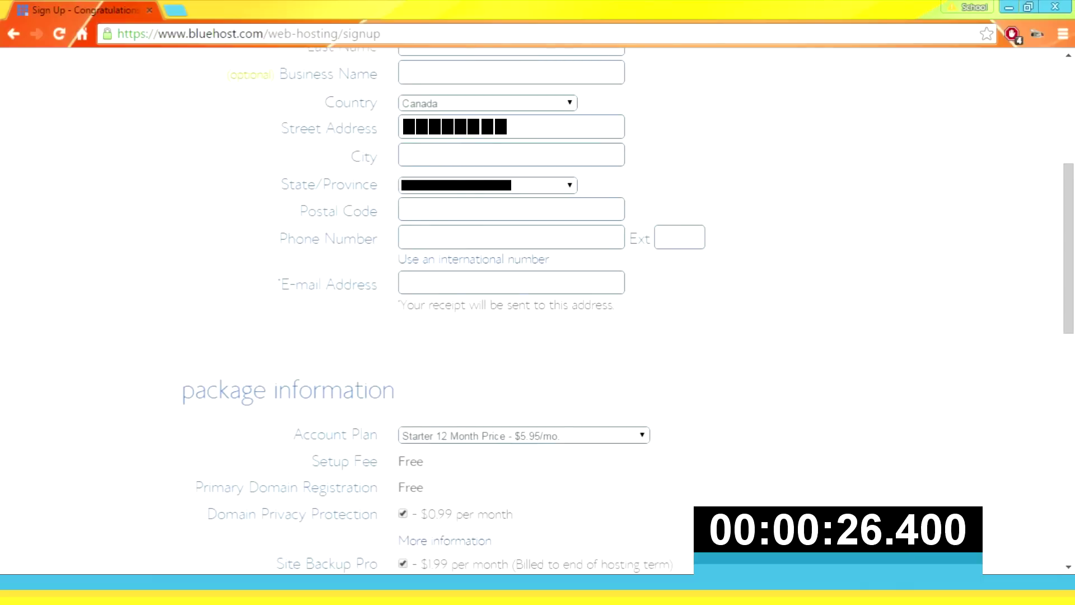
Complete the account information with the city, postal code, phone number and e-mail address.
key("Tab")
type("xxxxxxxx")
key("Tab")
key("Tab")
type("xxxx")
key("Tab")
type("xxxx")
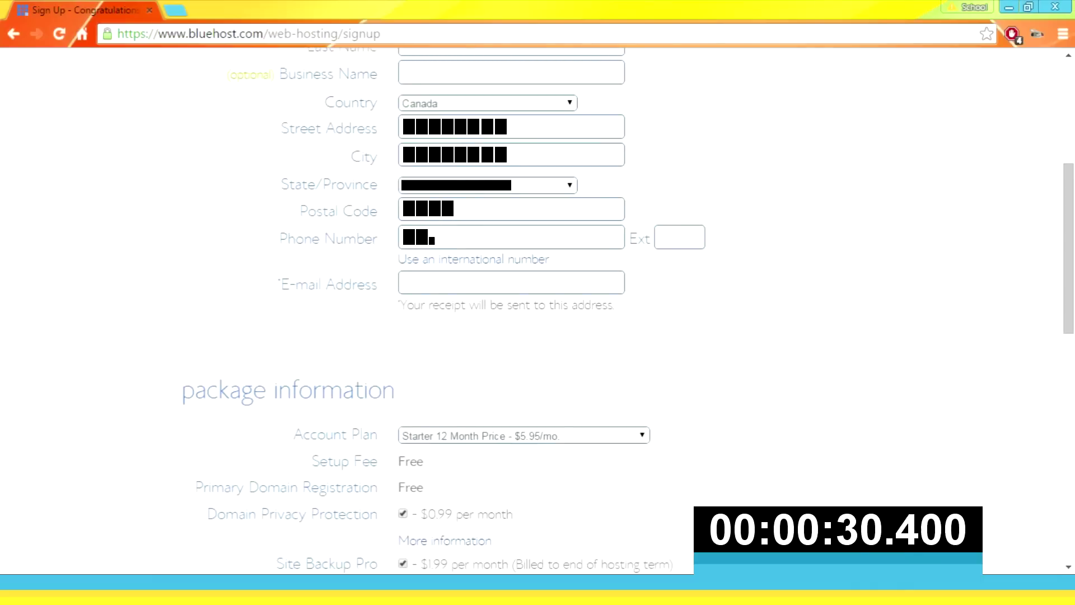
type("xxxx")
key("Tab")
type("x")
scroll(537, 308, "down", 2)
type("xxx.")
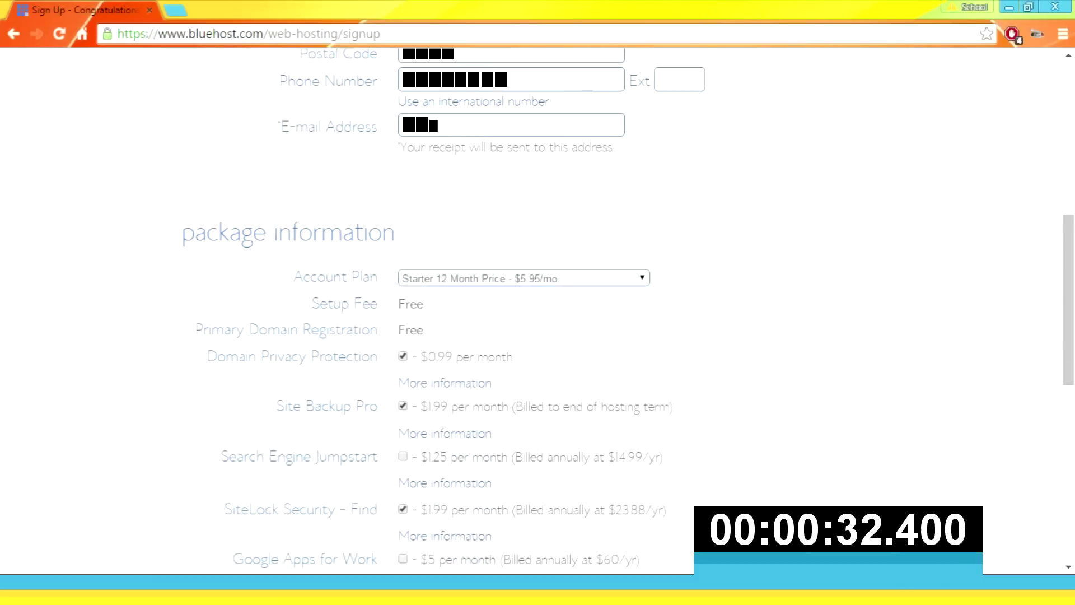
type("xxxxxxxx")
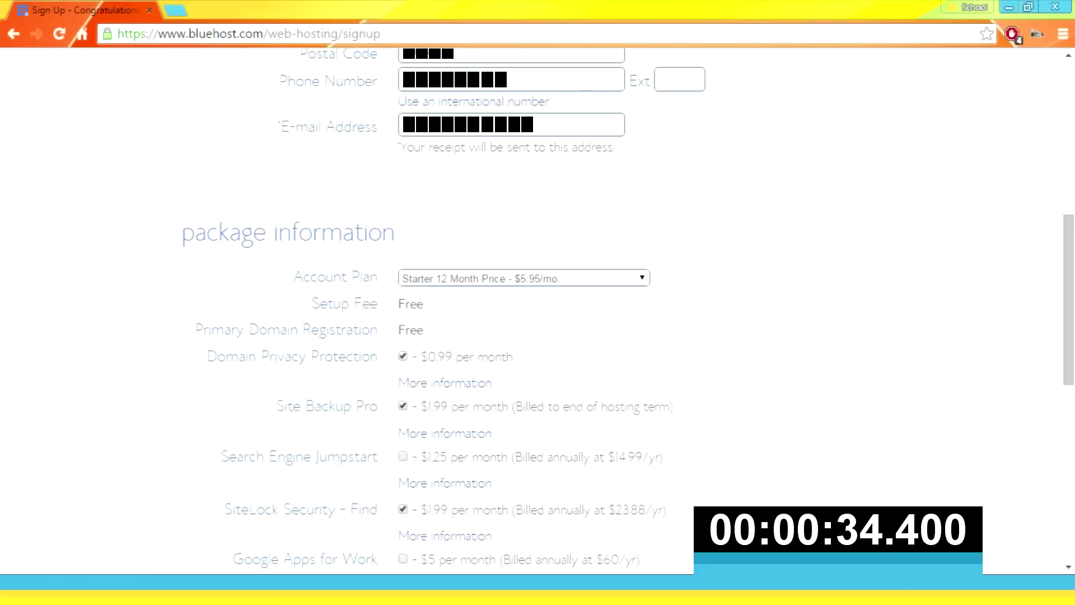
Enter the credit card number, expiration date and CVV2 code, and submit the order with the terms accepted.
scroll(537, 308, "down", 8)
left_click(467, 290)
type("xxxxxxx")
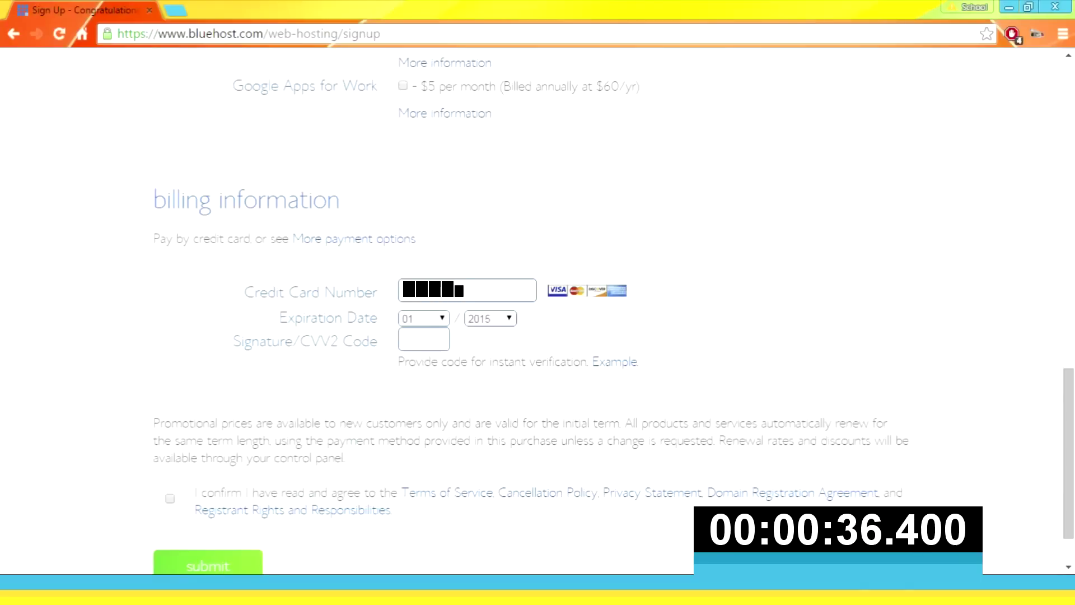
type("xx")
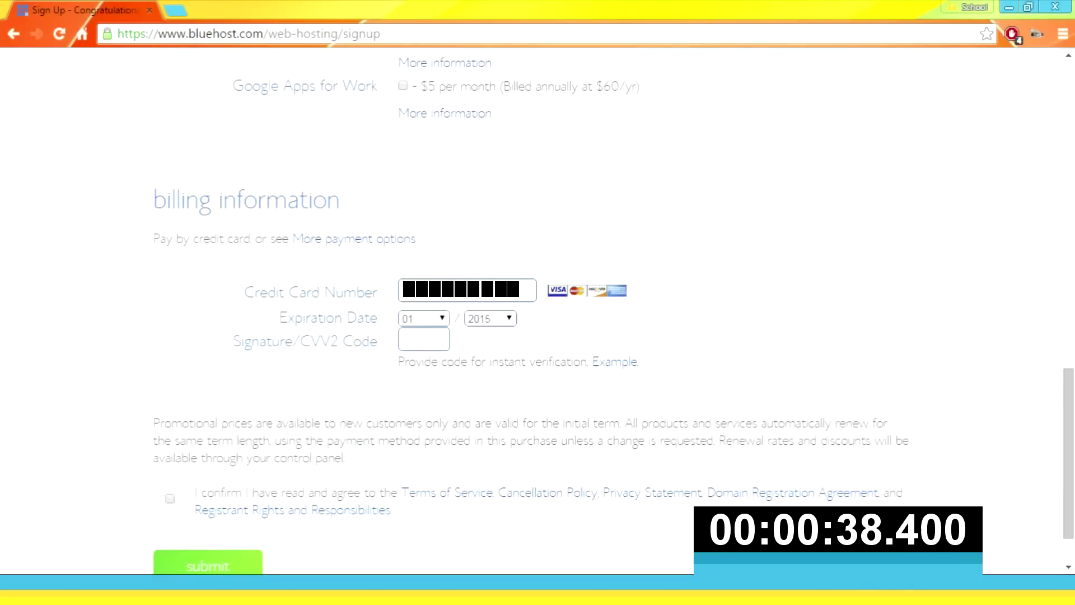
left_click(423, 318)
left_click(423, 392)
left_click(490, 318)
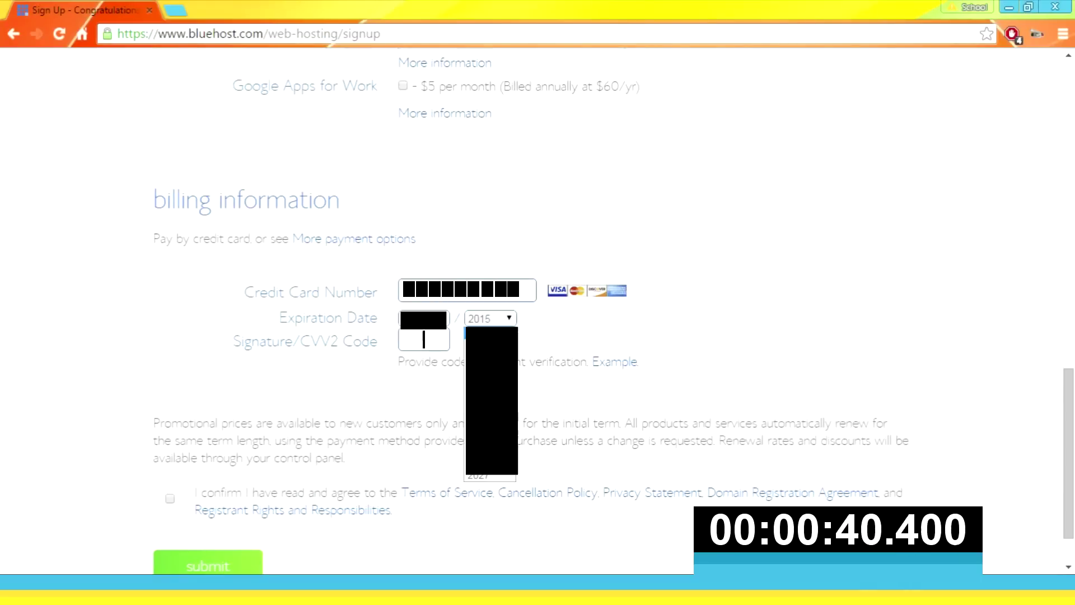
left_click(490, 392)
left_click(423, 340)
type("xxx")
scroll(537, 308, "down", 1)
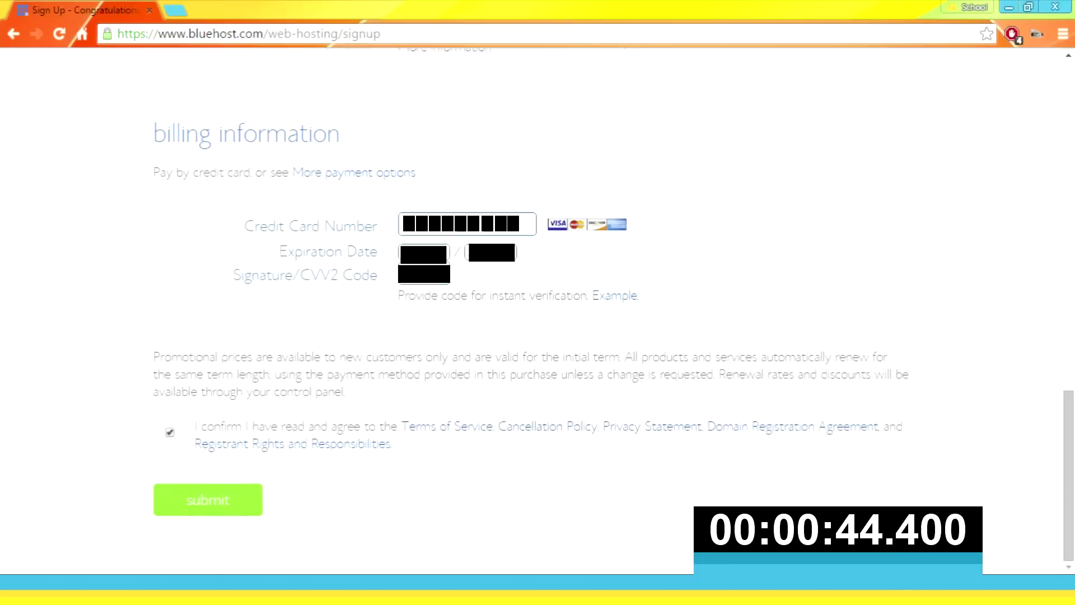
left_click(208, 500)
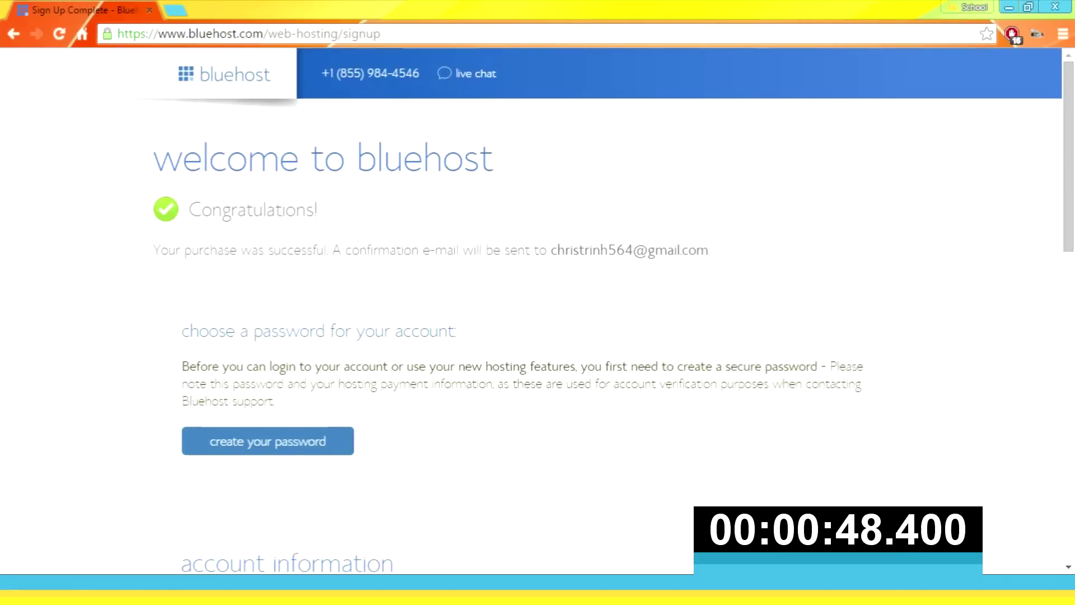
Create the hosting account's main password, agreeing to the terms and entering the new password in both fields.
left_click(267, 441)
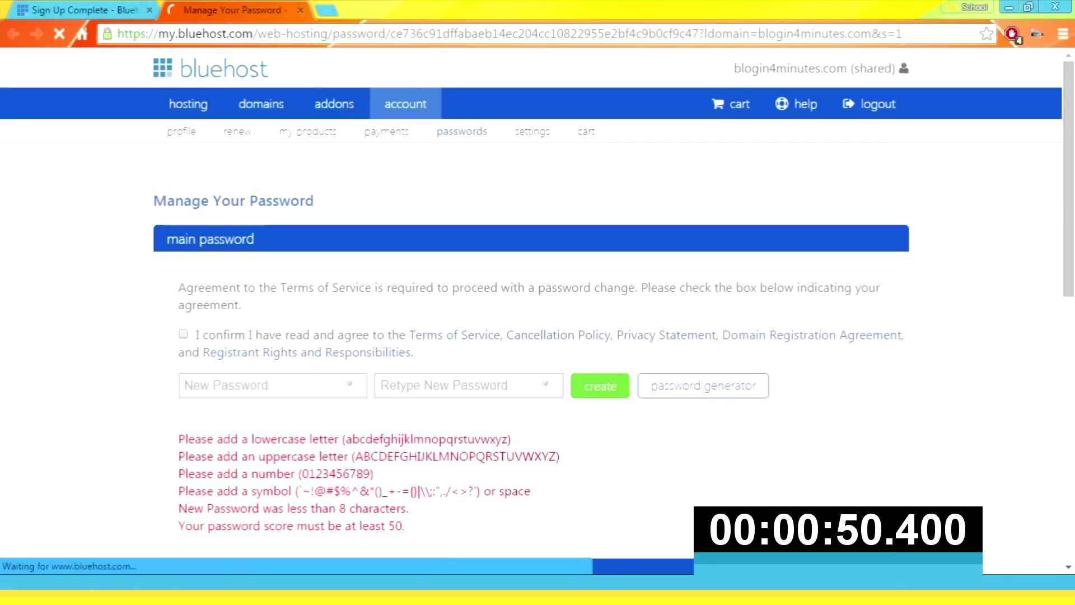
scroll(538, 336, "down", 5)
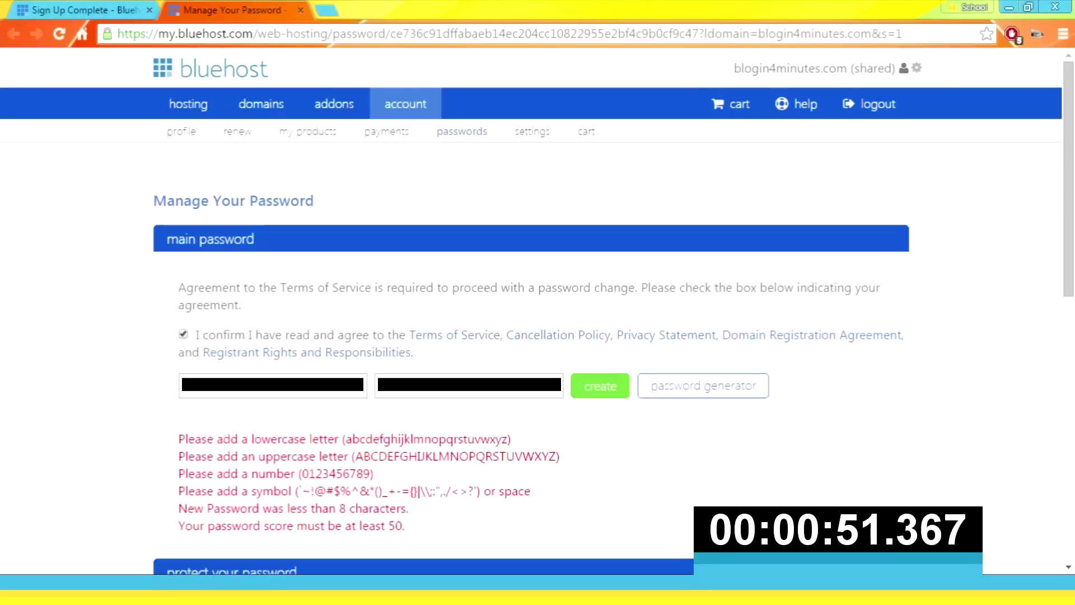
scroll(537, 336, "down", 1)
type("•")
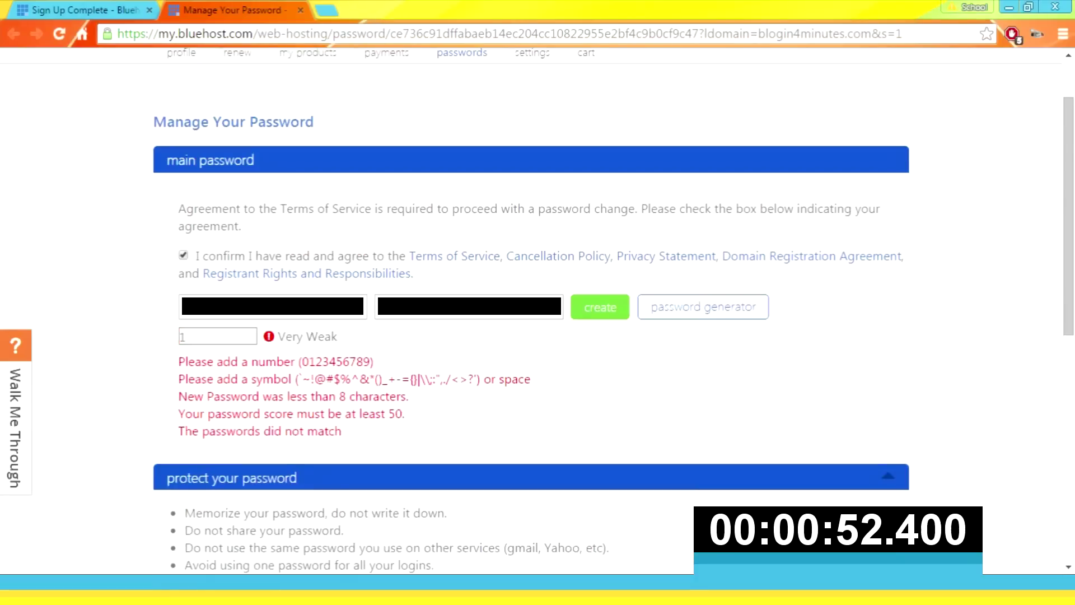
type("••••")
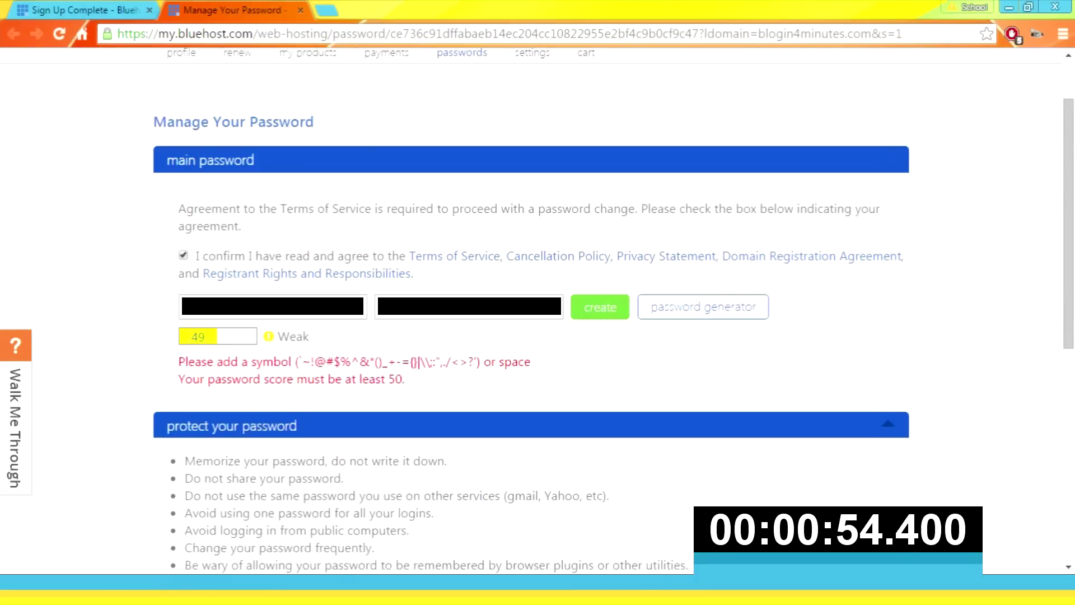
type("••")
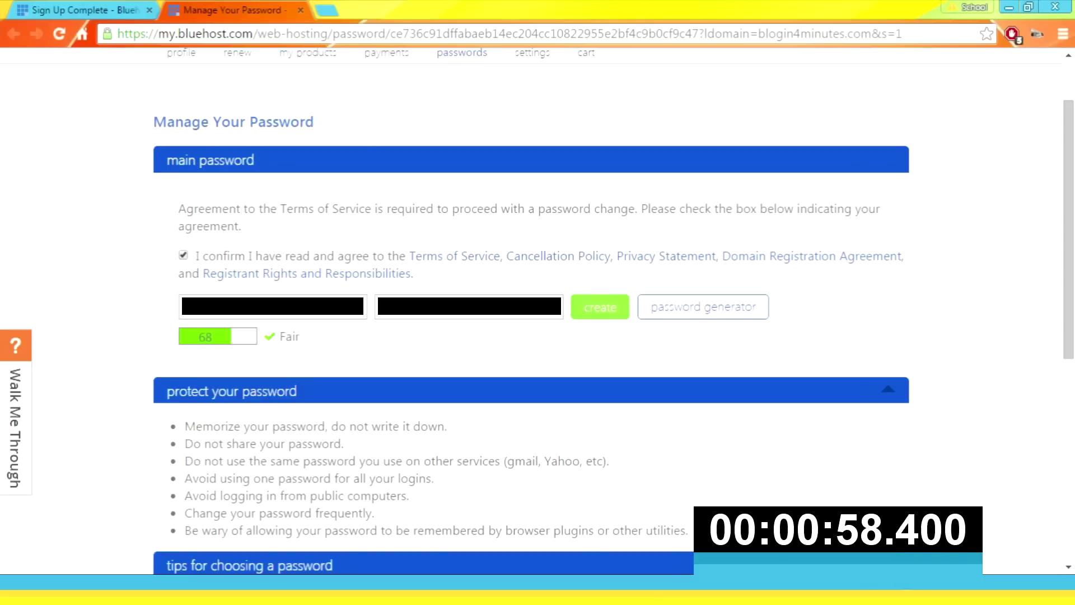
key("Return")
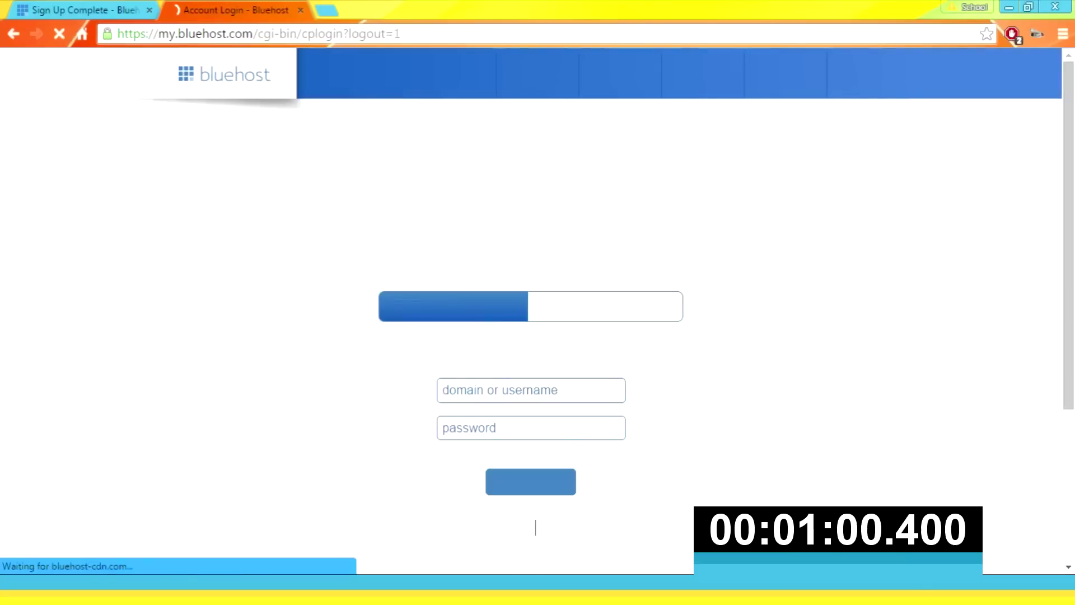
Log in to the hosting control panel with the account's domain or username and password.
scroll(530, 310, "down", 3)
type("██████")
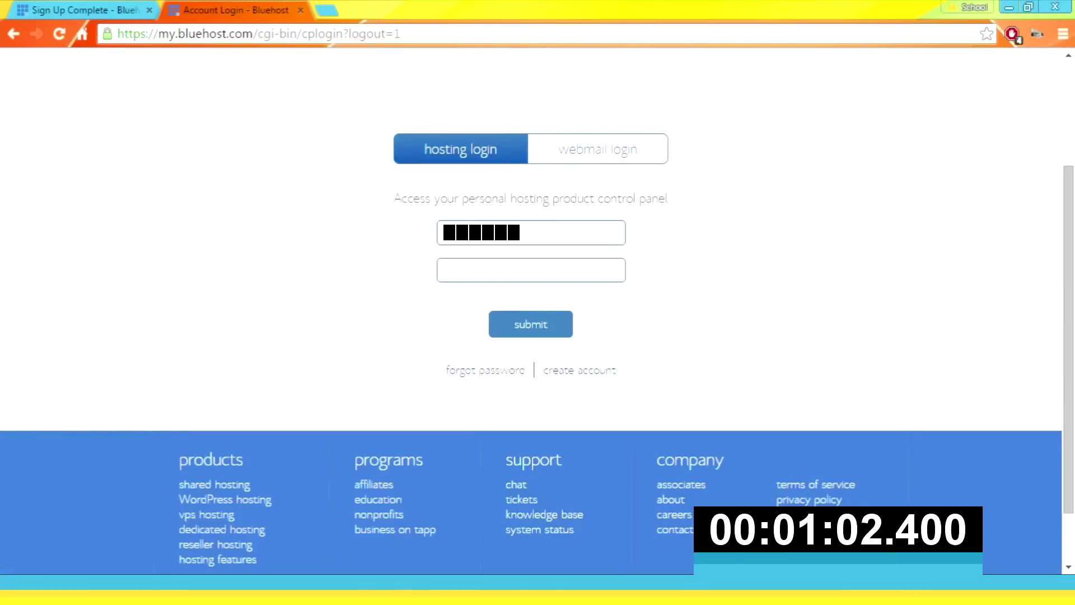
type("██xxx")
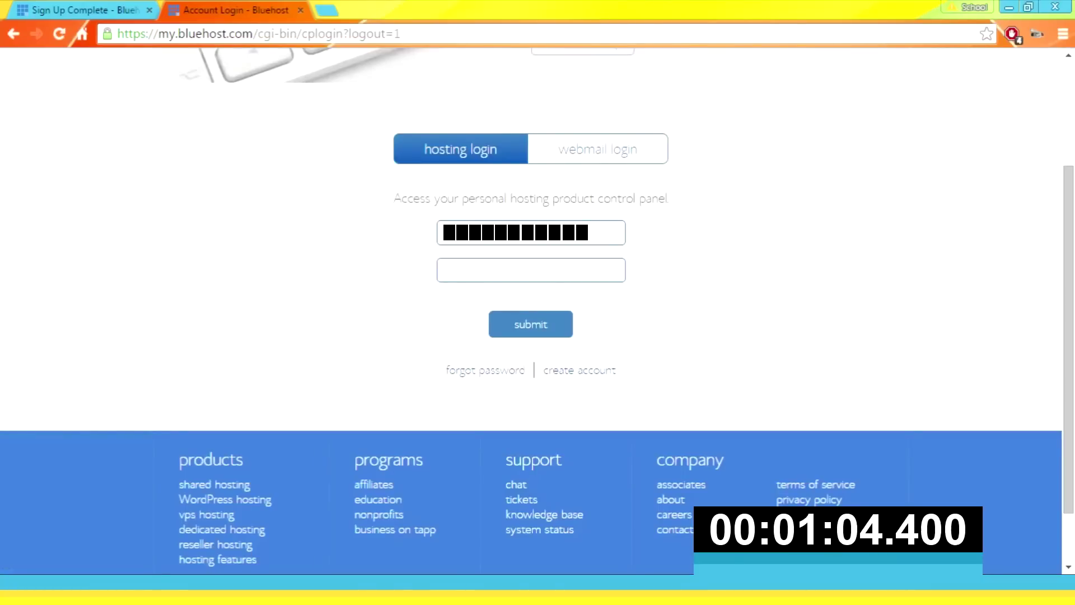
key("Tab")
type("xxxxxxxxxxx")
key("Return")
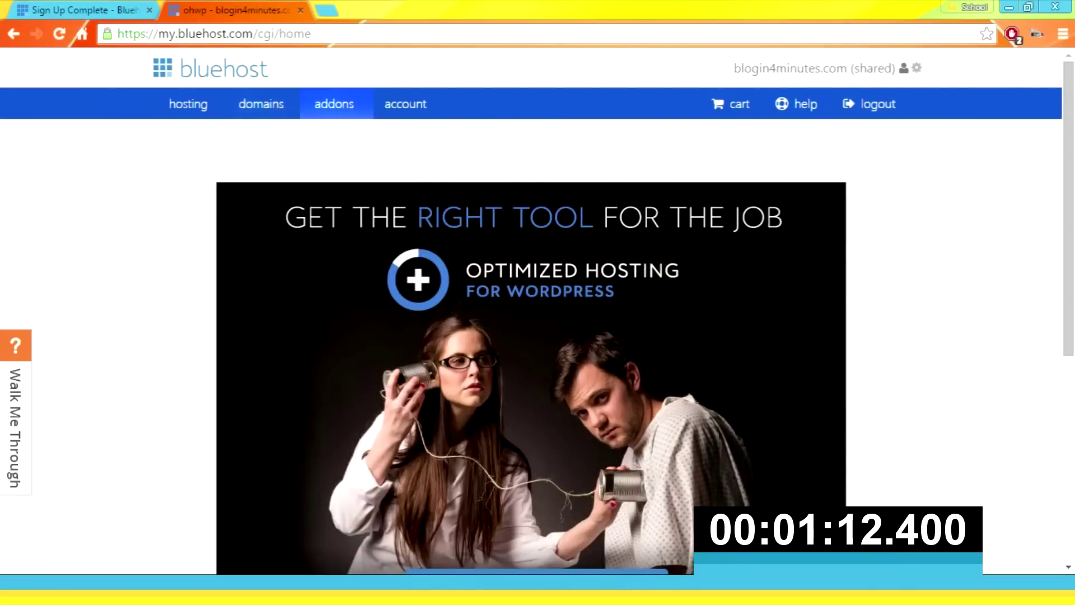
Search the hosting addons for wordpress and open the details of the free WordPress addon.
left_click(334, 104)
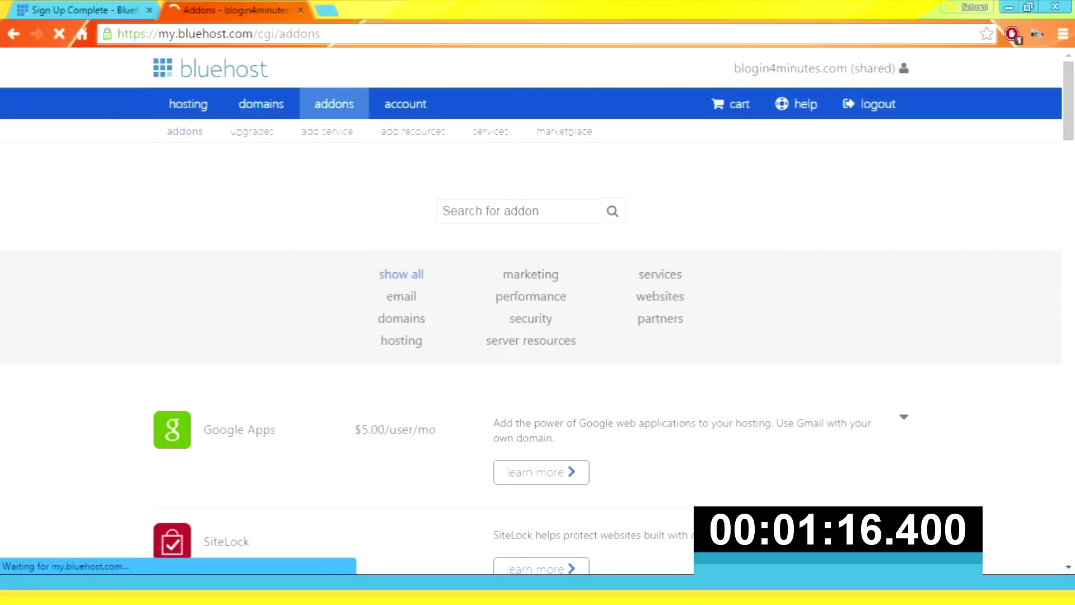
left_click(448, 211)
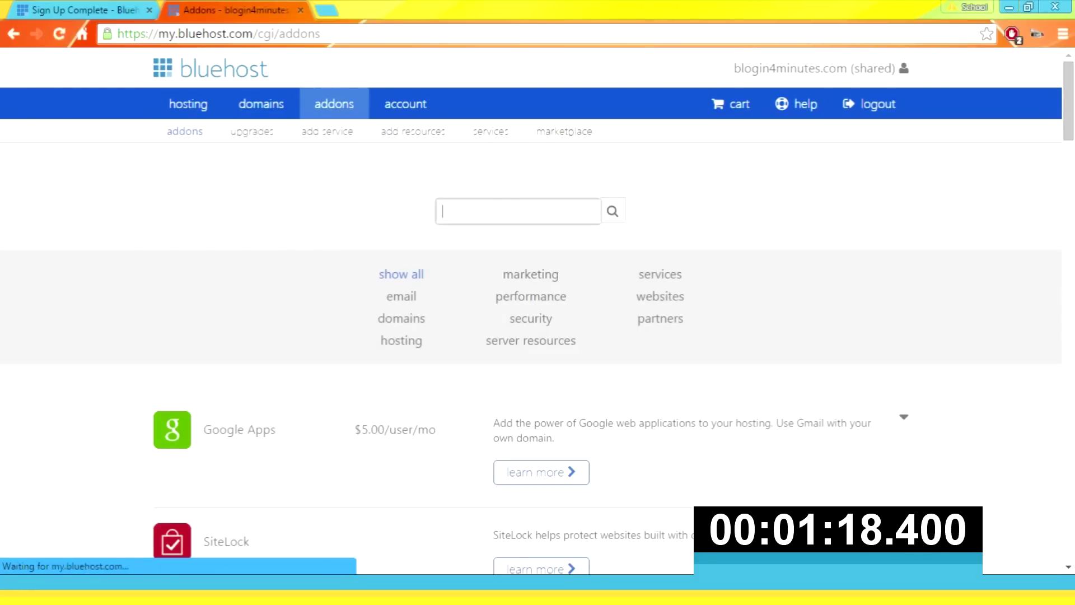
type("wordpress")
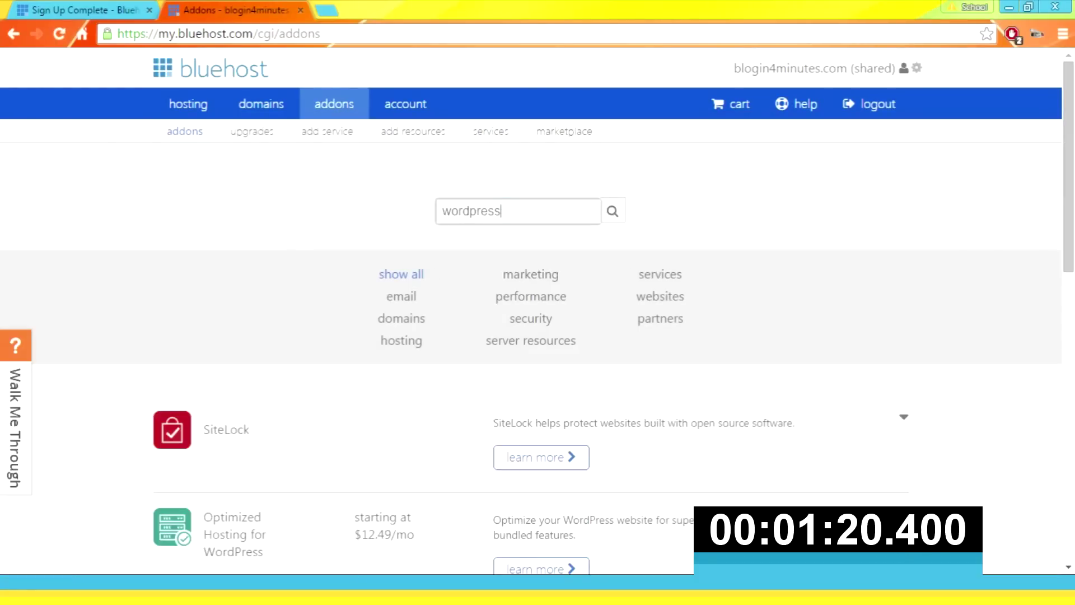
scroll(538, 308, "down", 10)
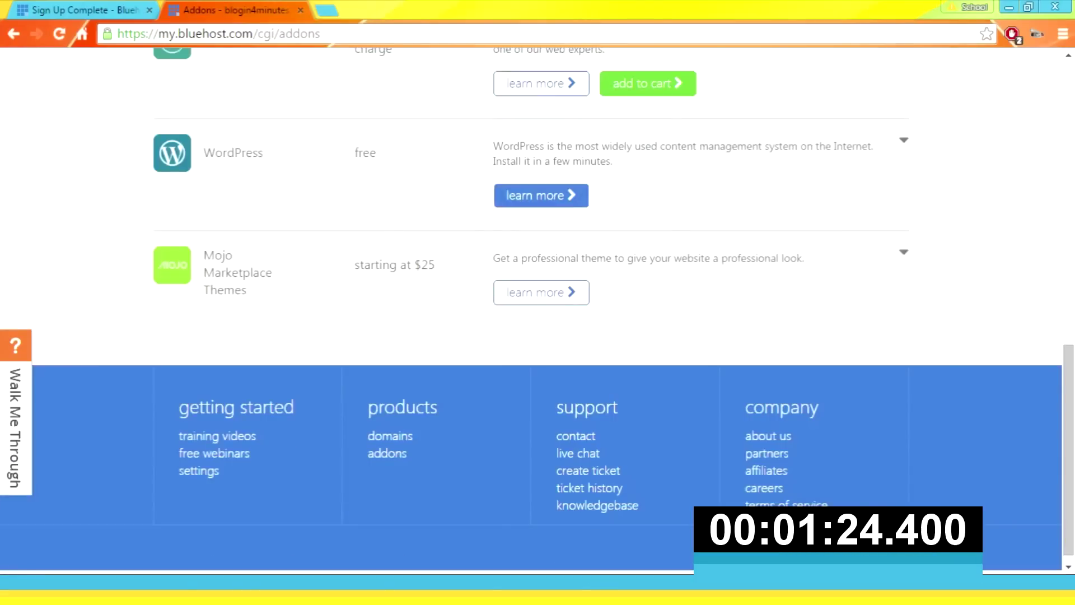
left_click(541, 195)
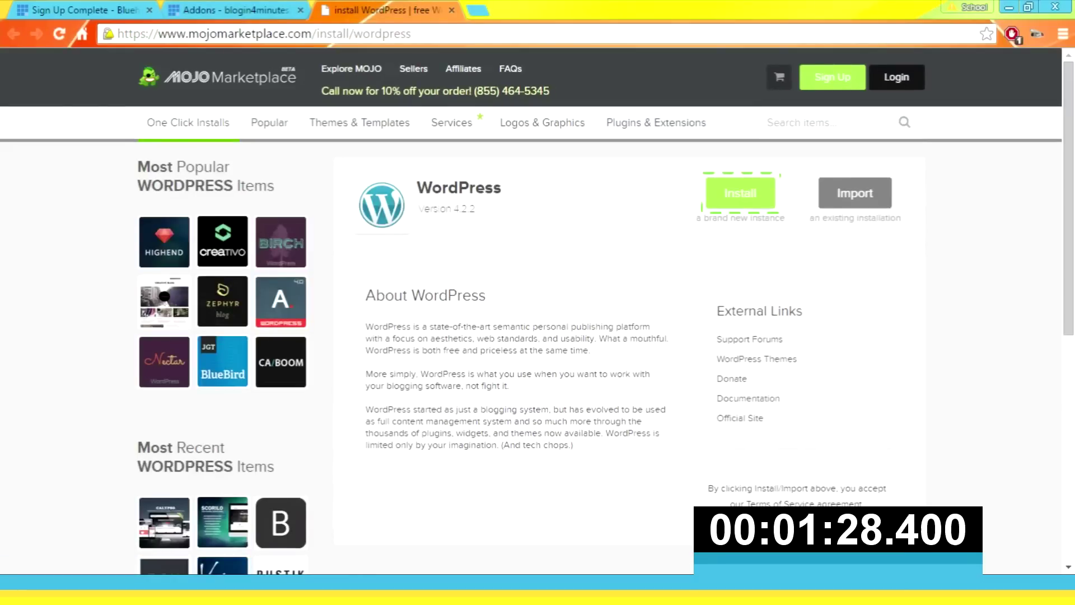
Start installing a brand new WordPress instance, logging in through the BlueHost hosting account and granting MOJO Marketplace access.
left_click(741, 193)
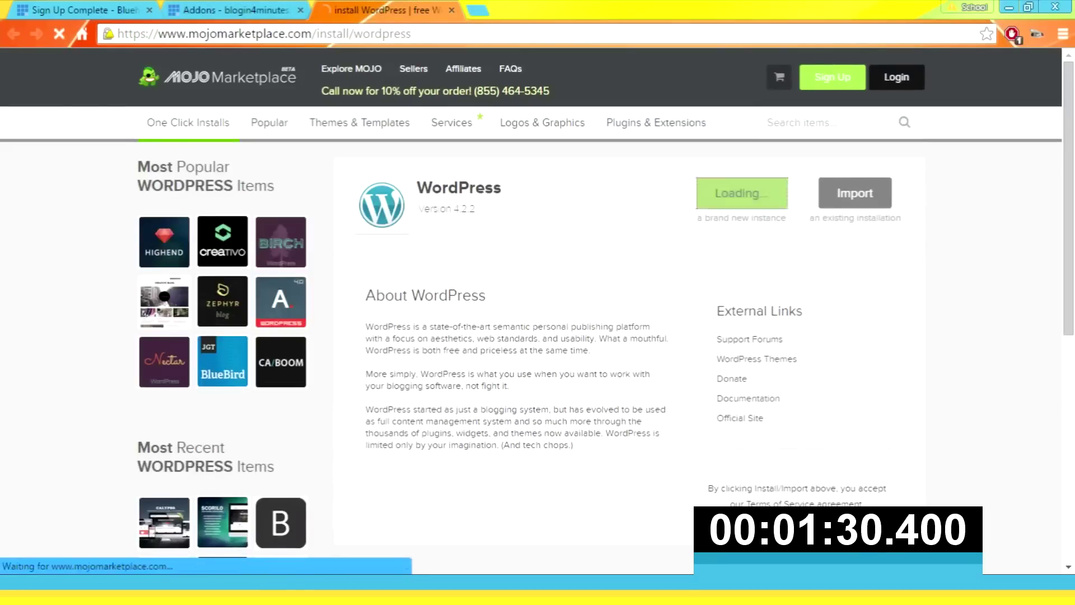
scroll(531, 311, "down", 3)
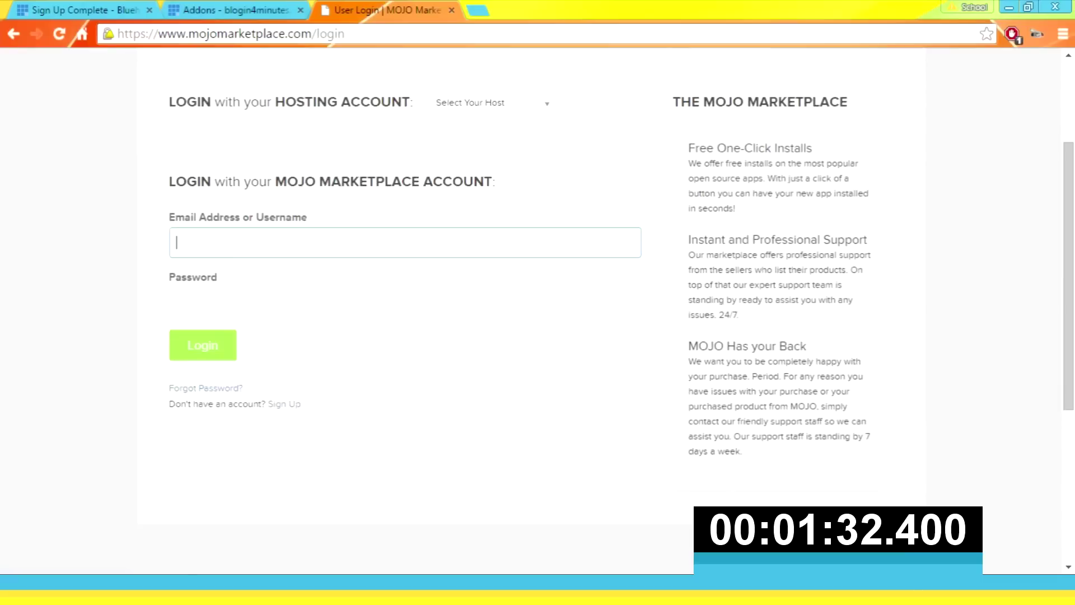
left_click(491, 102)
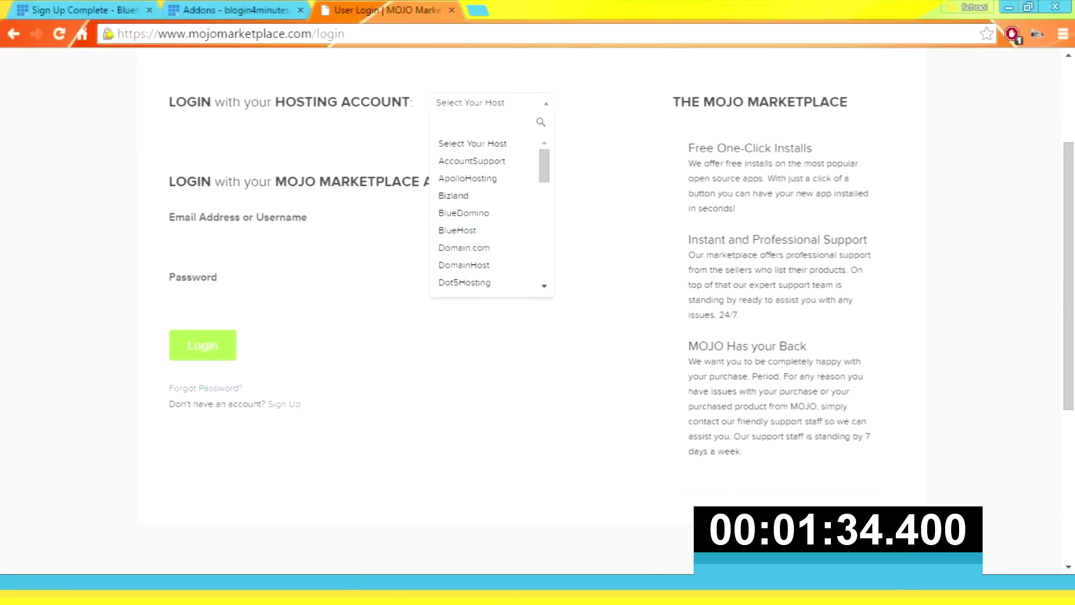
left_click(457, 230)
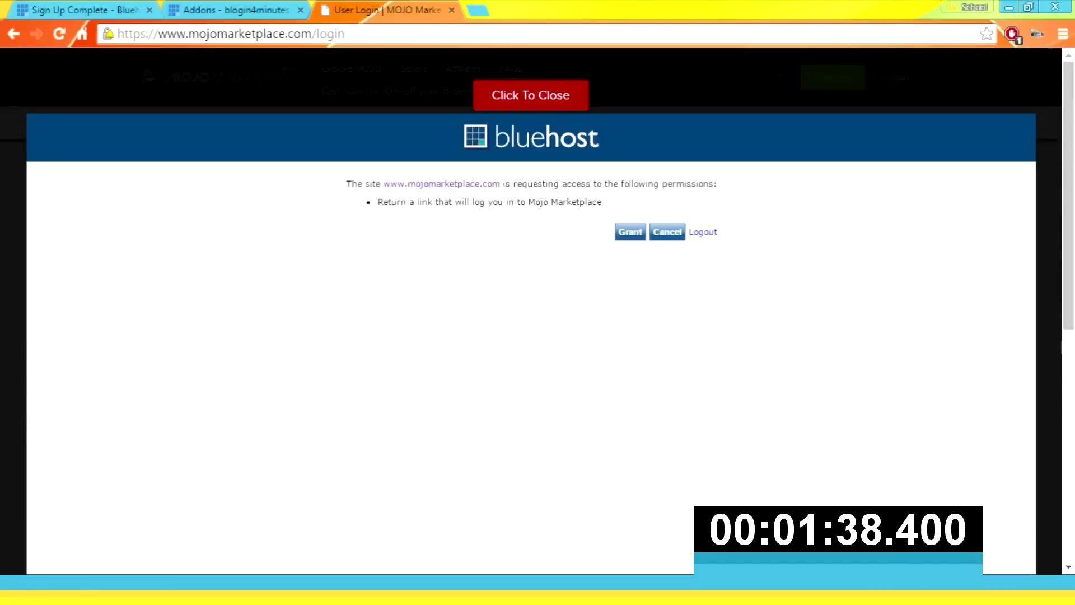
left_click(630, 232)
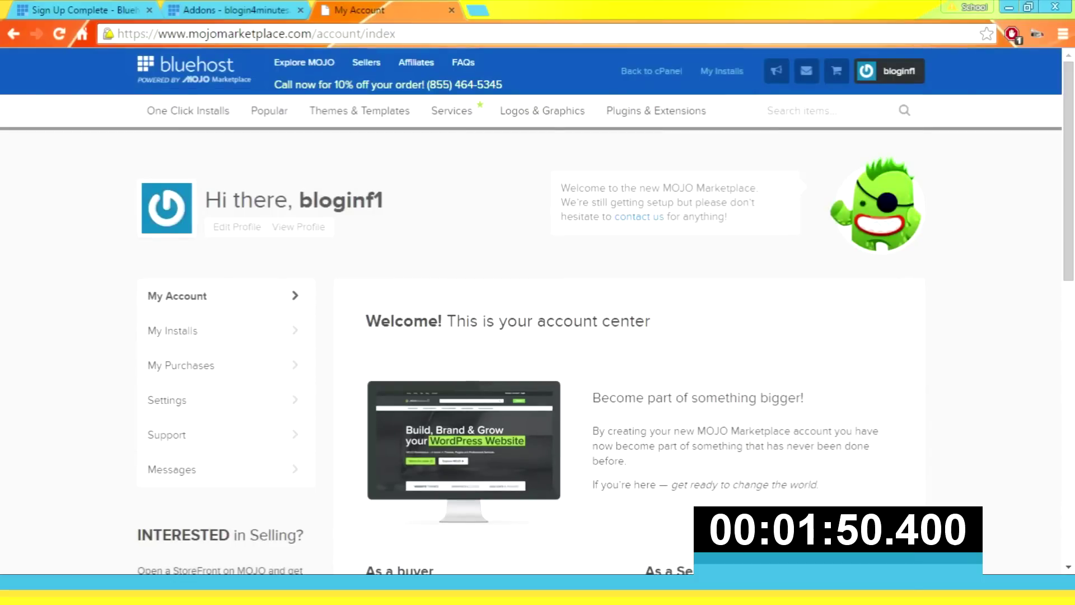
type("wordpress")
key("Return")
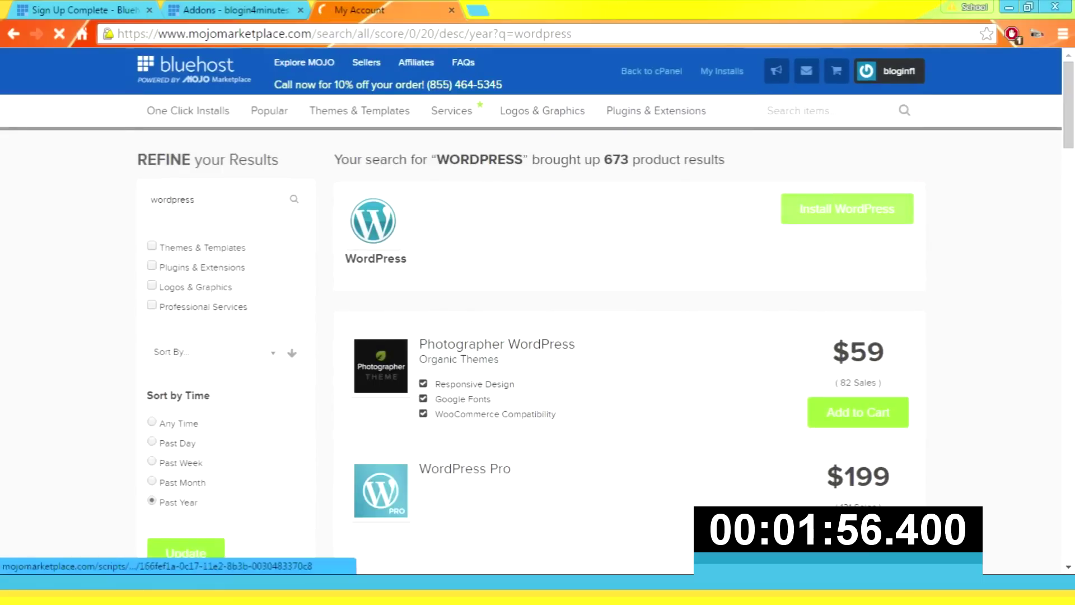
left_click(847, 209)
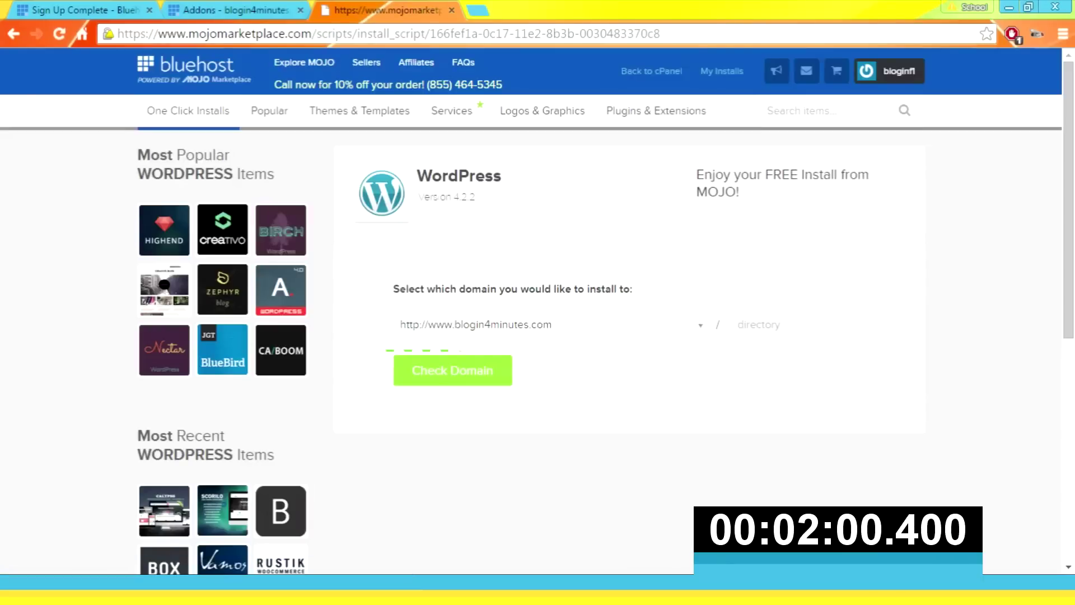
left_click(452, 370)
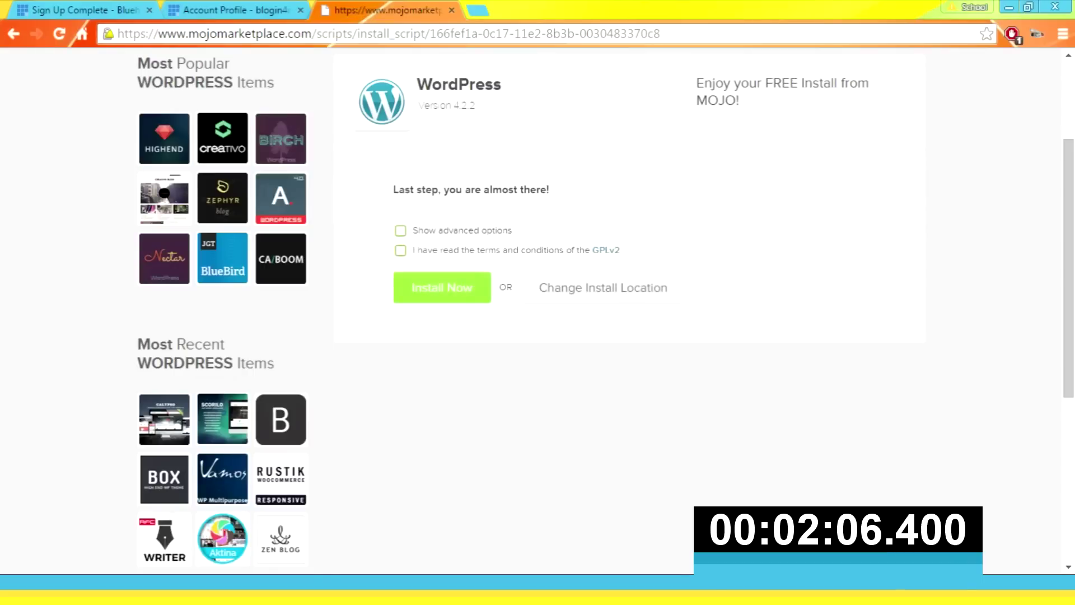
Show the advanced install options, accept the GPLv2 terms and install WordPress, dismissing the theme upgrade offer.
left_click(400, 230)
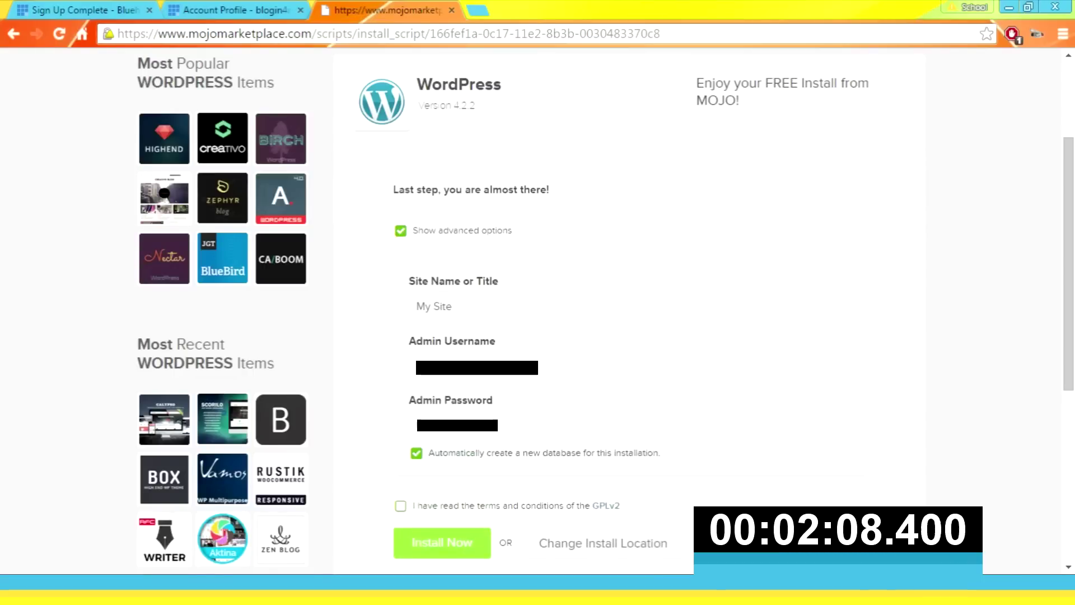
scroll(537, 310, "down", 3)
left_click(475, 268)
key("Tab")
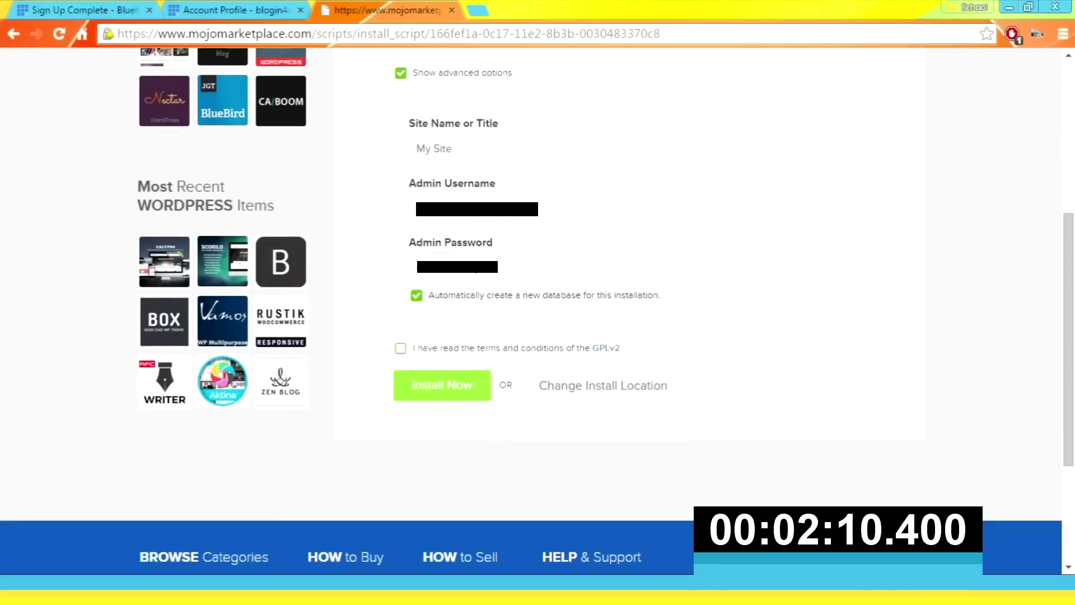
left_click(401, 348)
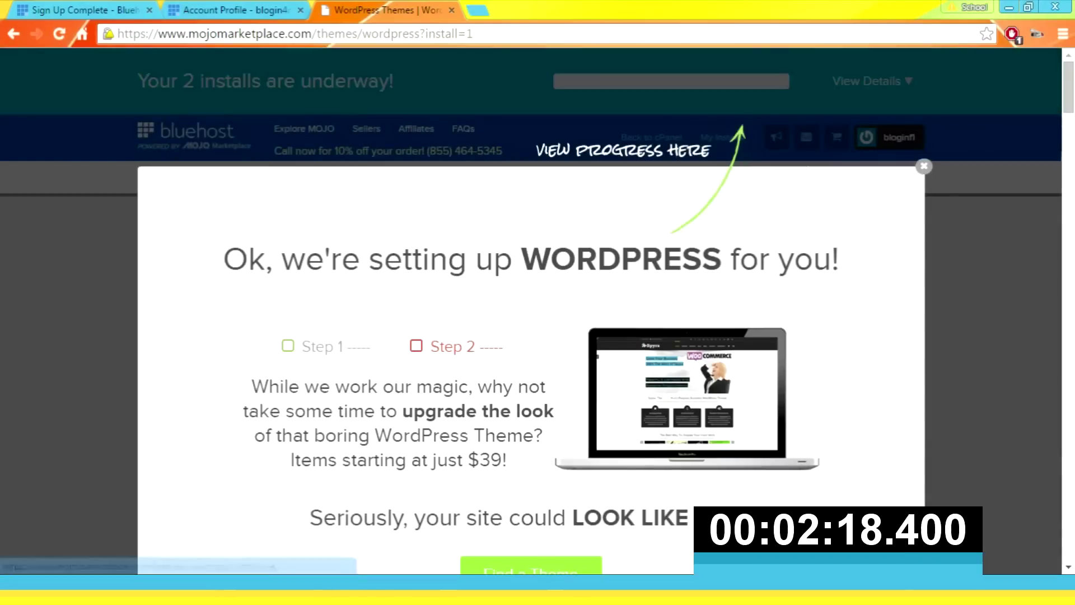
left_click(923, 166)
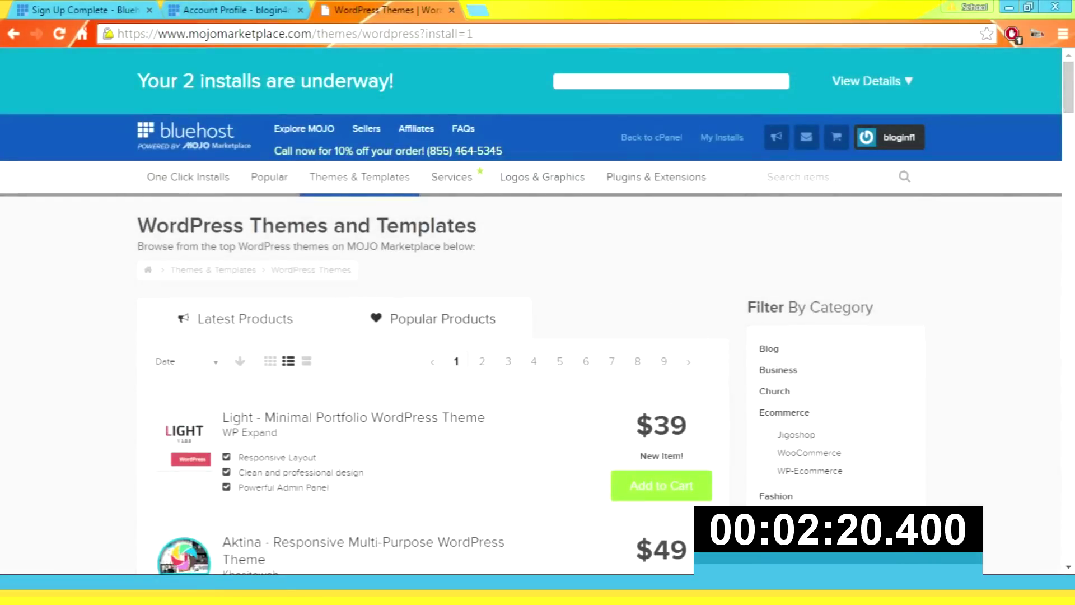
left_click(477, 10)
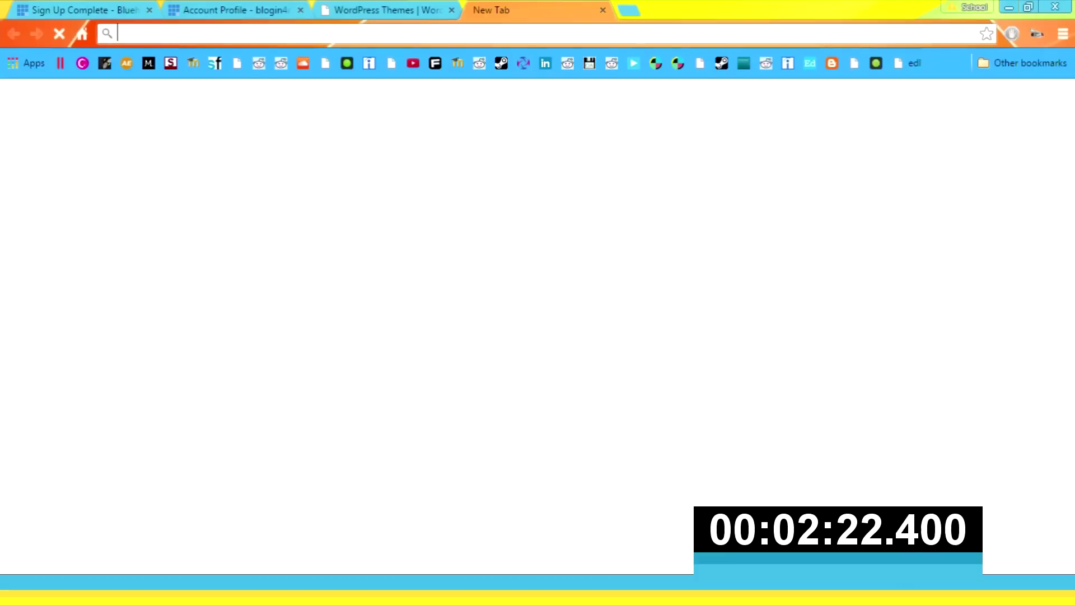
type("www.blogin4minutes.com")
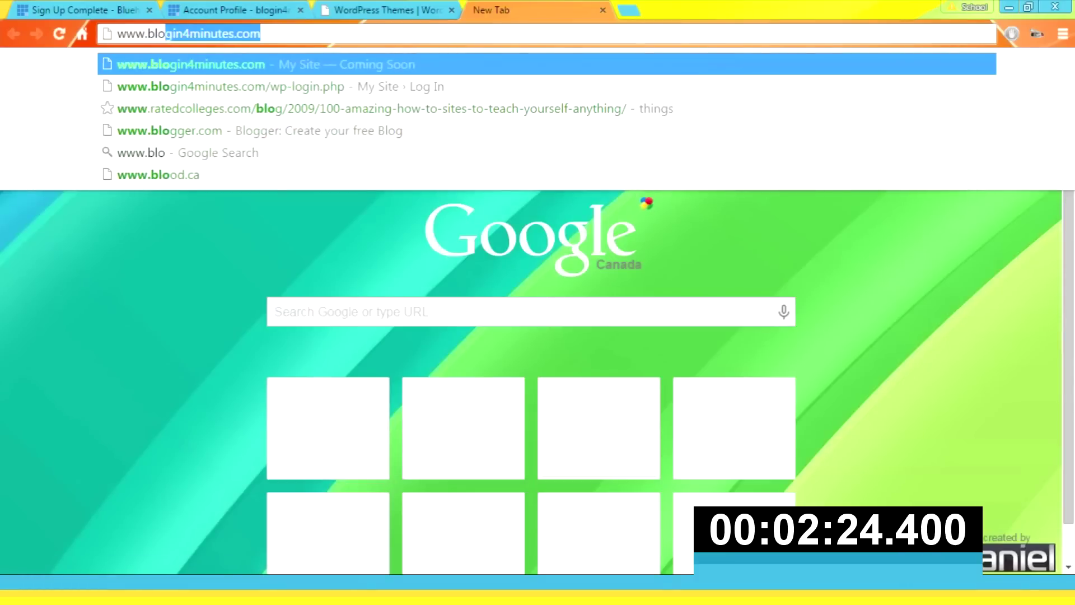
key("Return")
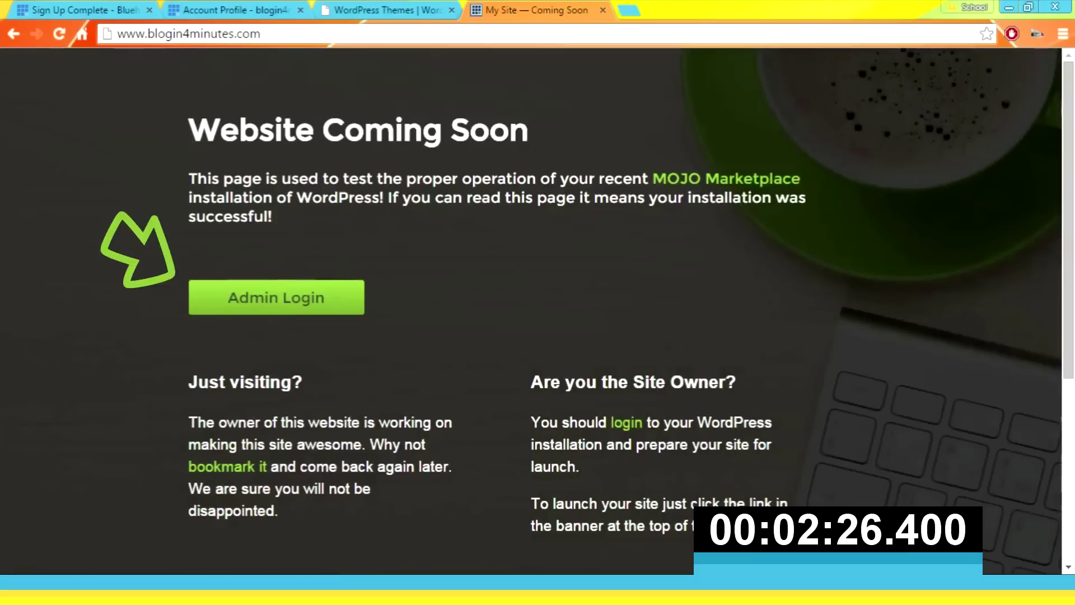
Log in to the WordPress admin area of the site with the admin username and password.
type("████████")
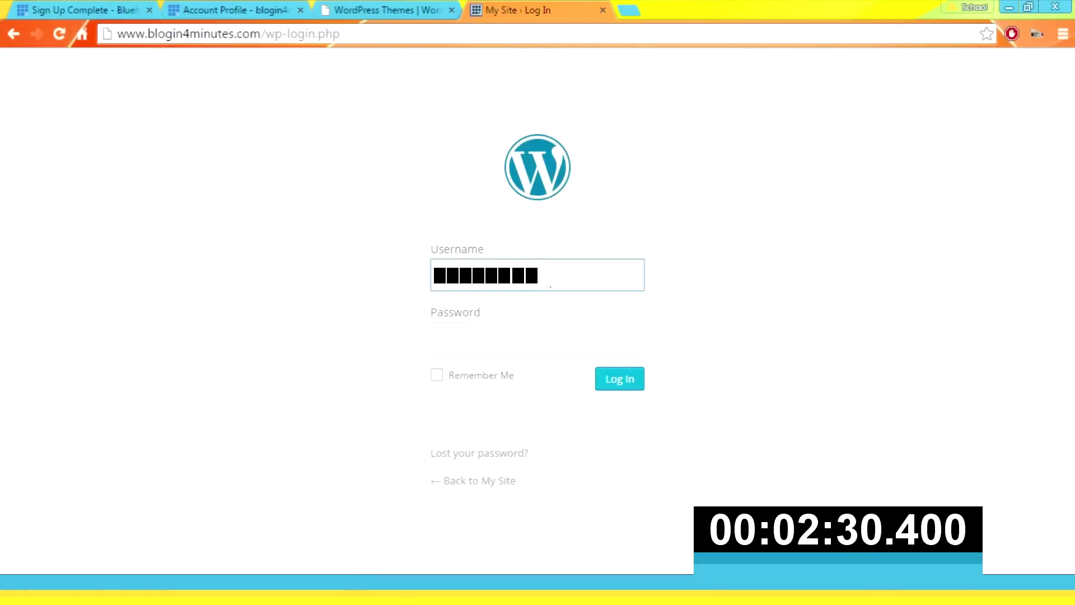
type("name")
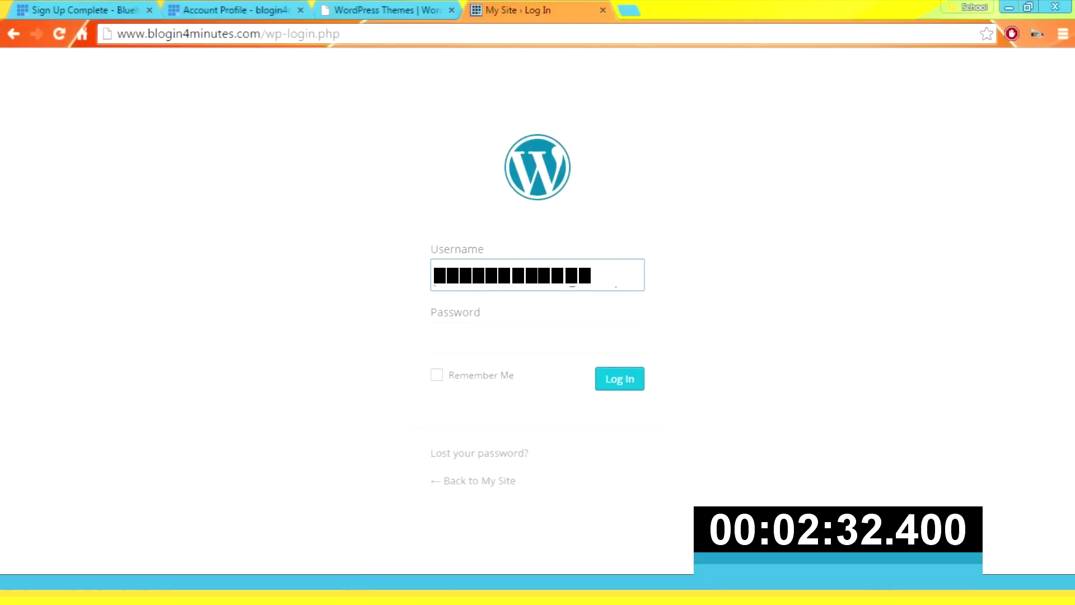
type("name")
key("Tab")
key("ctrl+v")
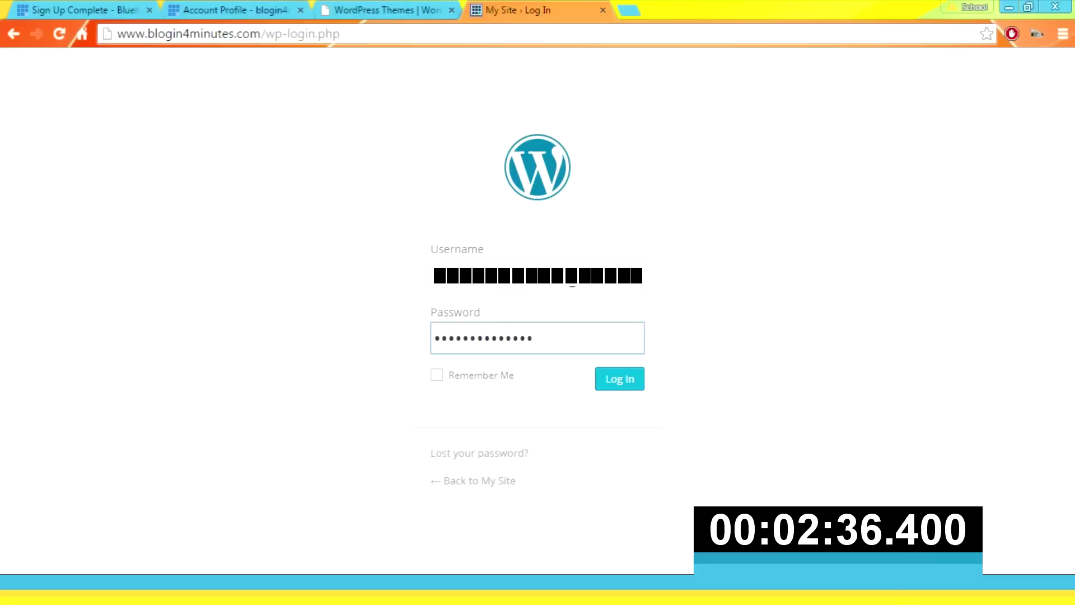
key("Return")
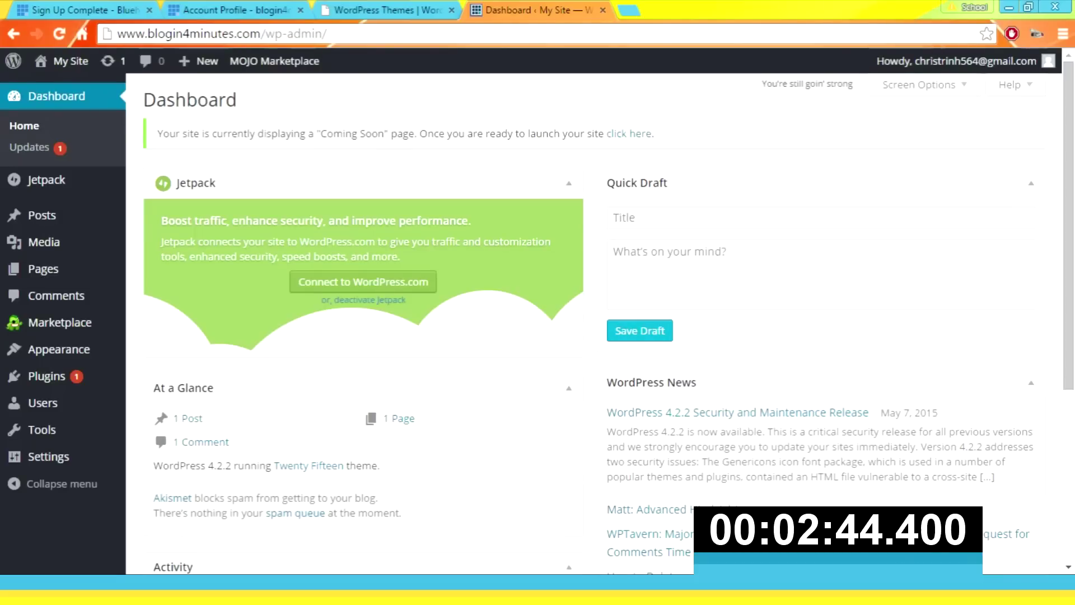
Install the PixelHunter theme from the WordPress.org themes and activate it.
mouse_move(59, 348)
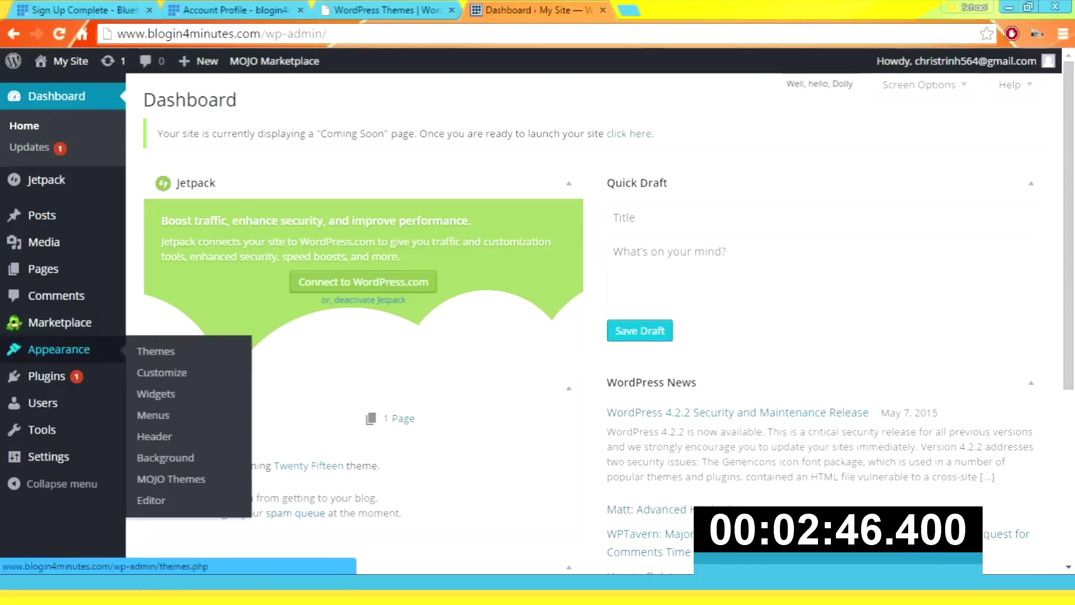
left_click(156, 350)
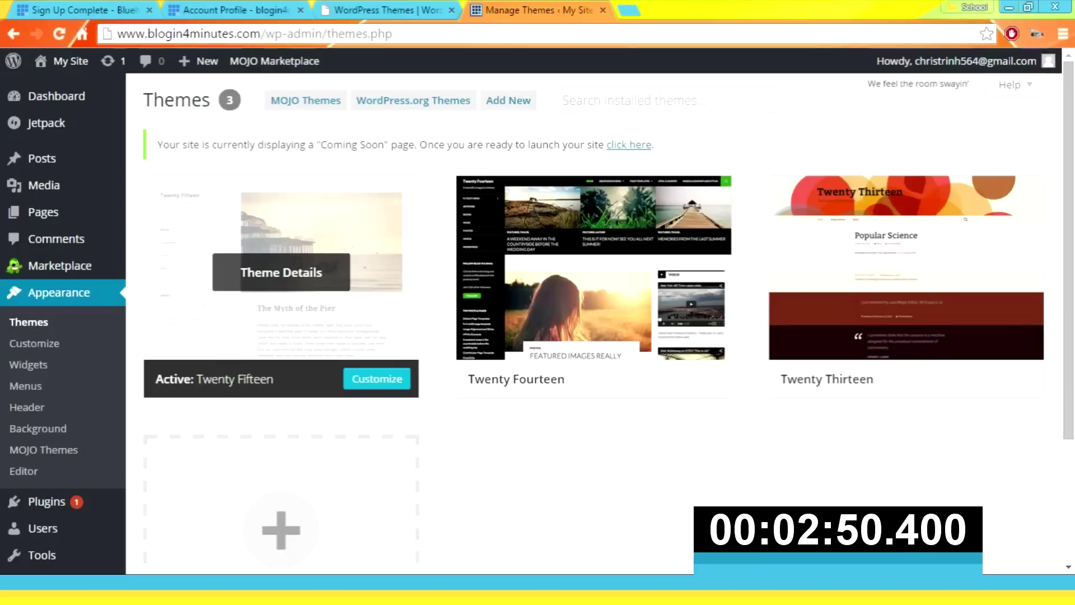
left_click(413, 101)
scroll(593, 325, "down", 15)
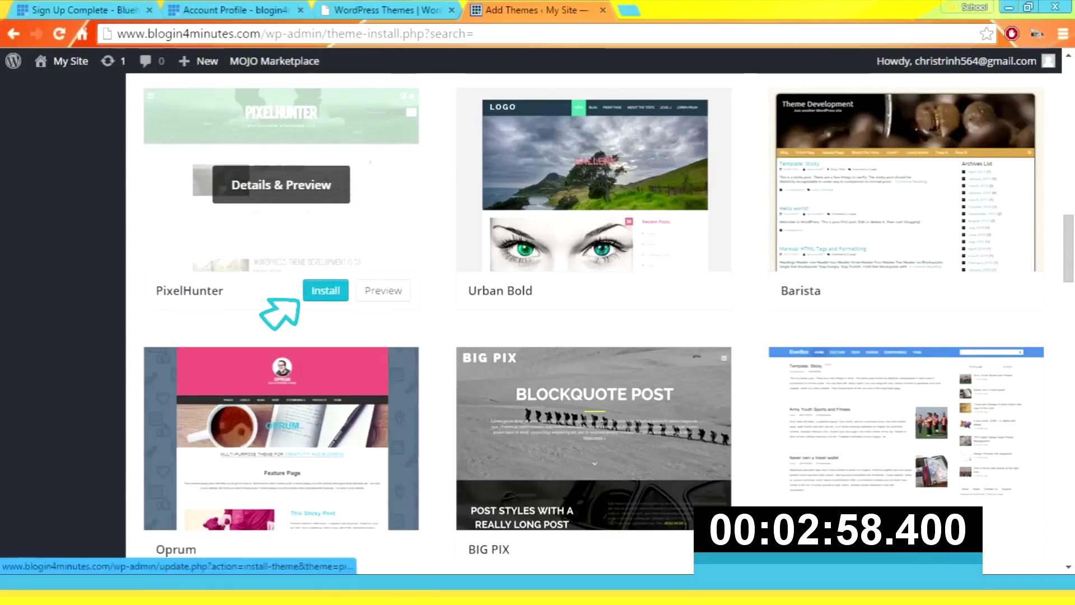
left_click(326, 290)
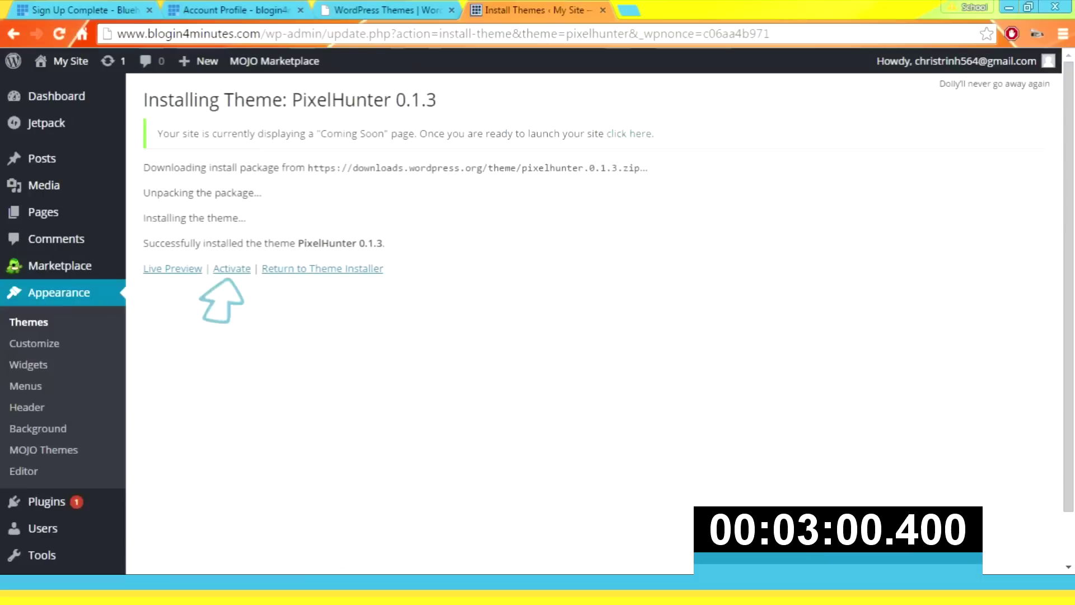
left_click(232, 268)
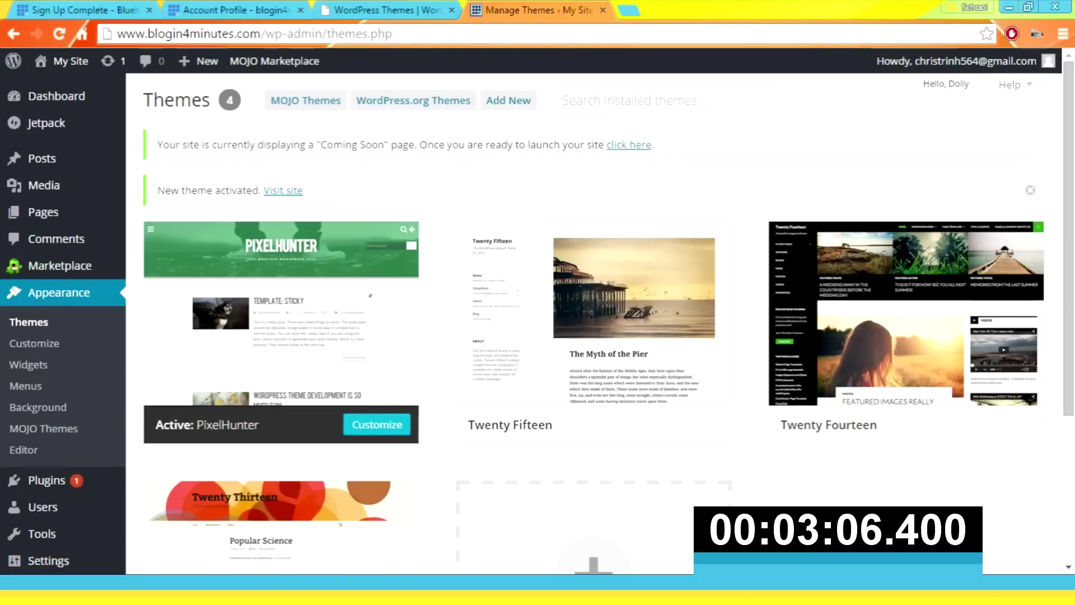
Add a new post titled "Enter your Title" with the body text "Type in your ideas", dismissing the distraction-free writing tip.
mouse_move(42, 158)
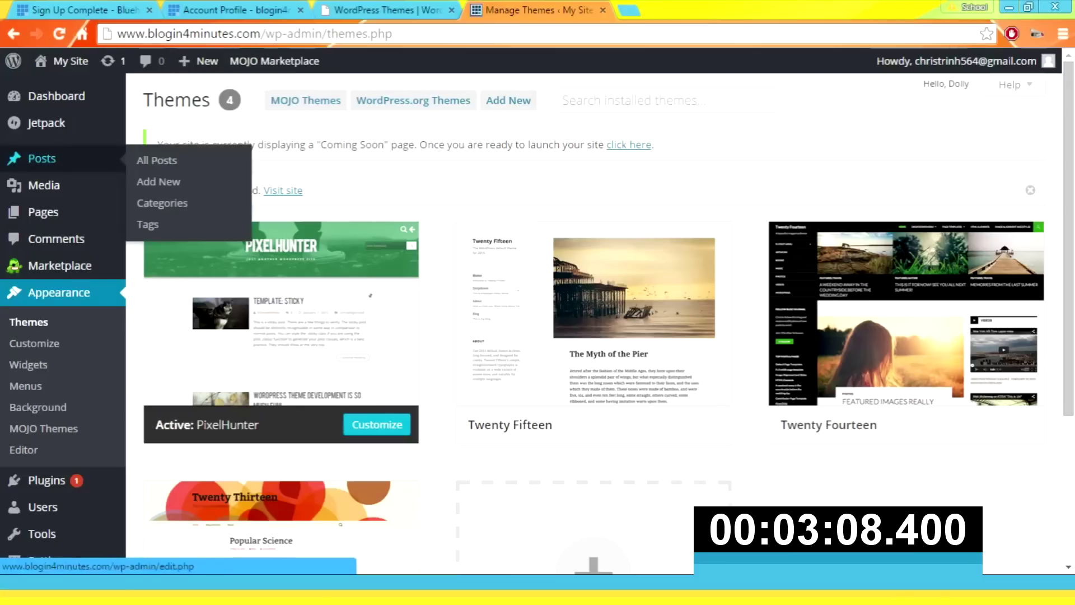
left_click(159, 181)
type("Enter your Title")
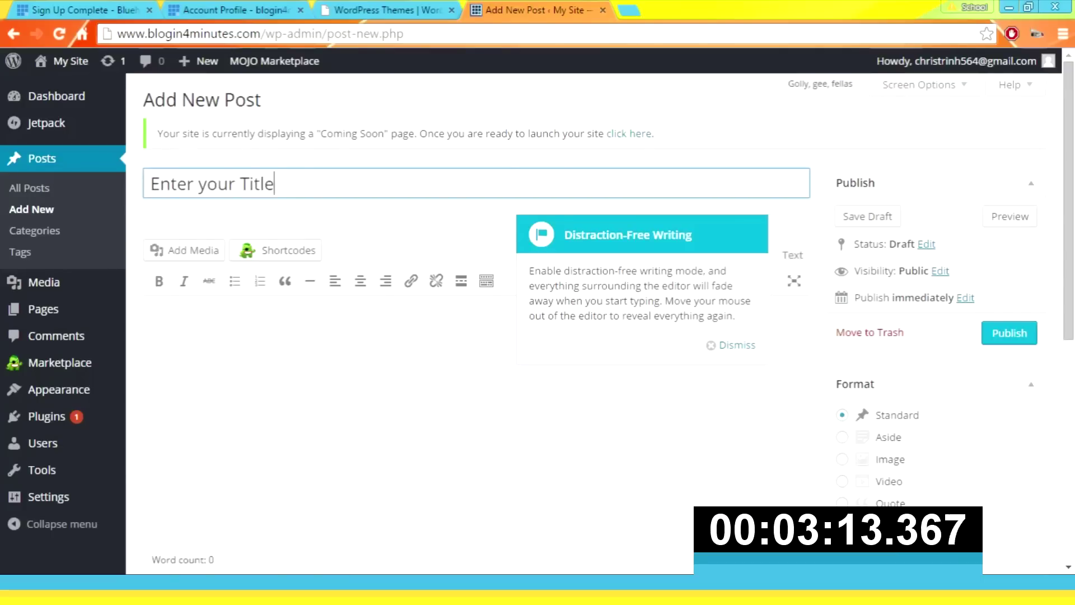
left_click(145, 305)
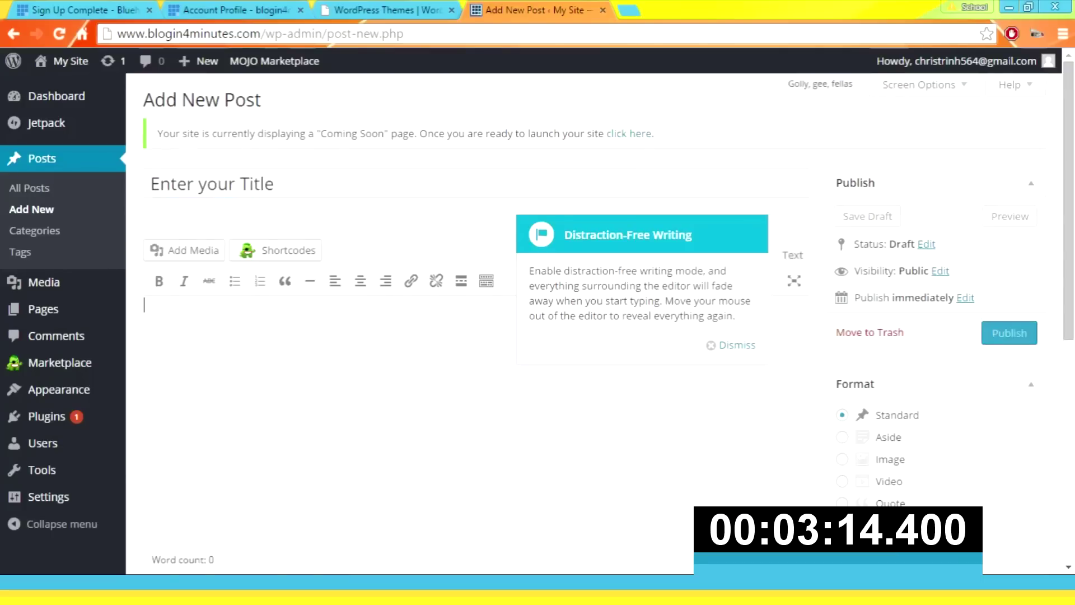
type("Type in your")
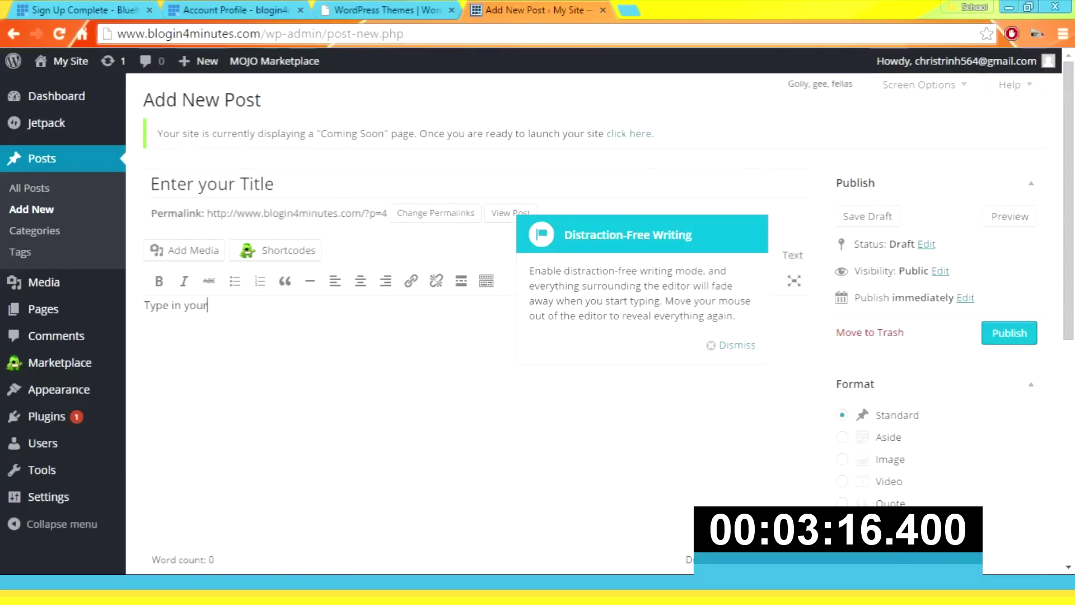
type(" ideas")
left_click(730, 345)
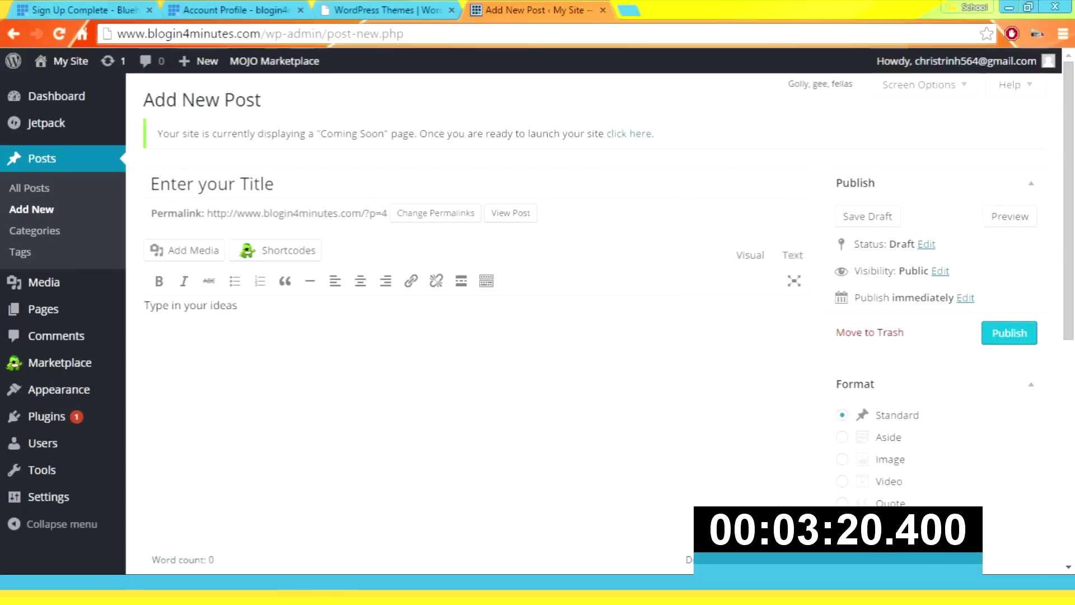
Upload the file Image from the Blog In 4 Minutes folder, insert it into the post and publish the post.
left_click(184, 250)
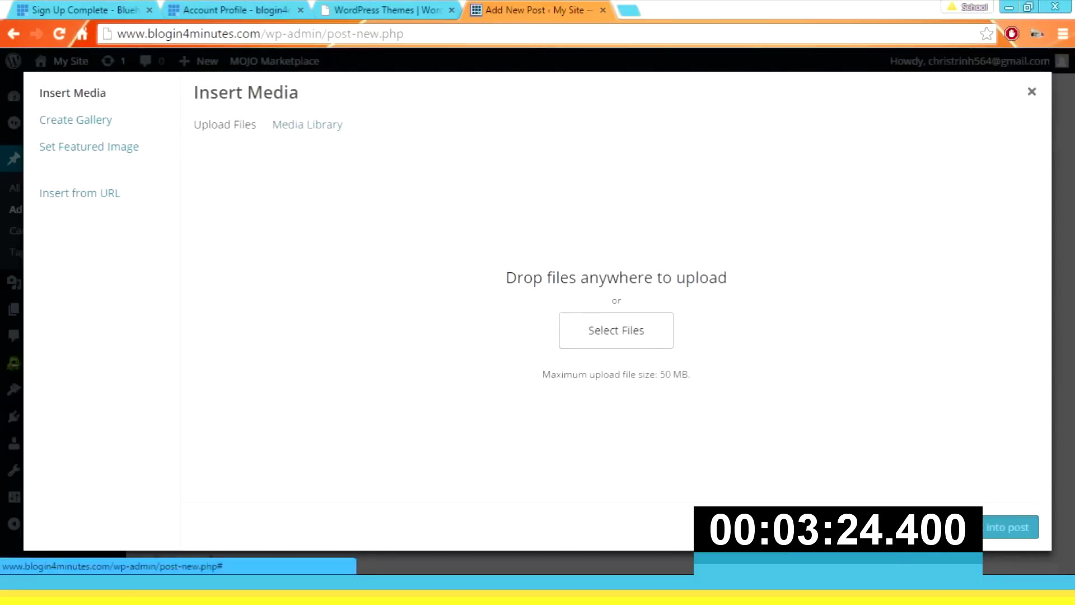
left_click(616, 330)
left_click(178, 132)
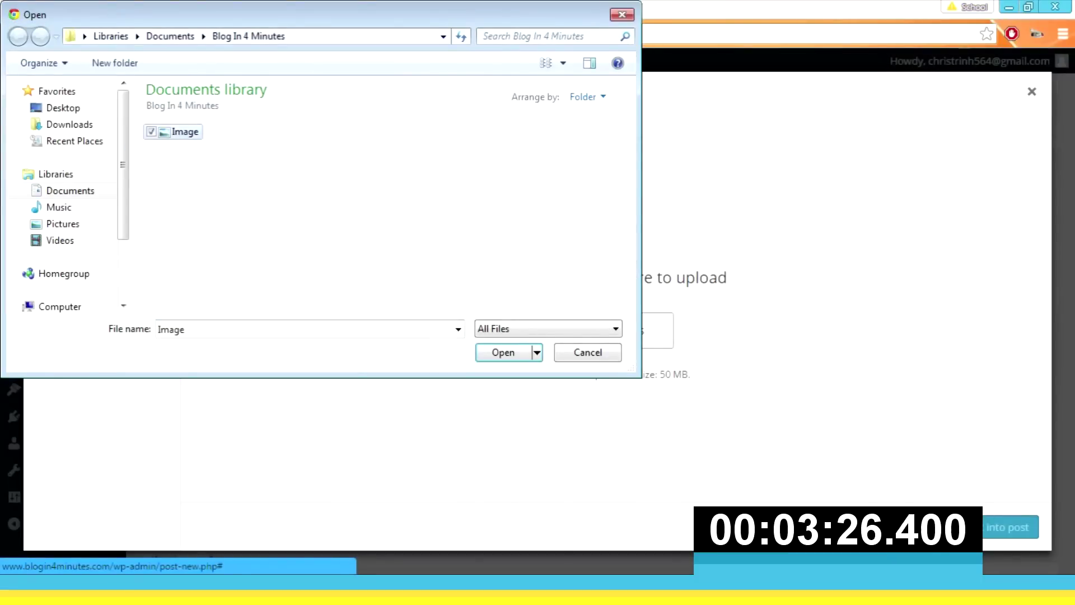
left_click(503, 353)
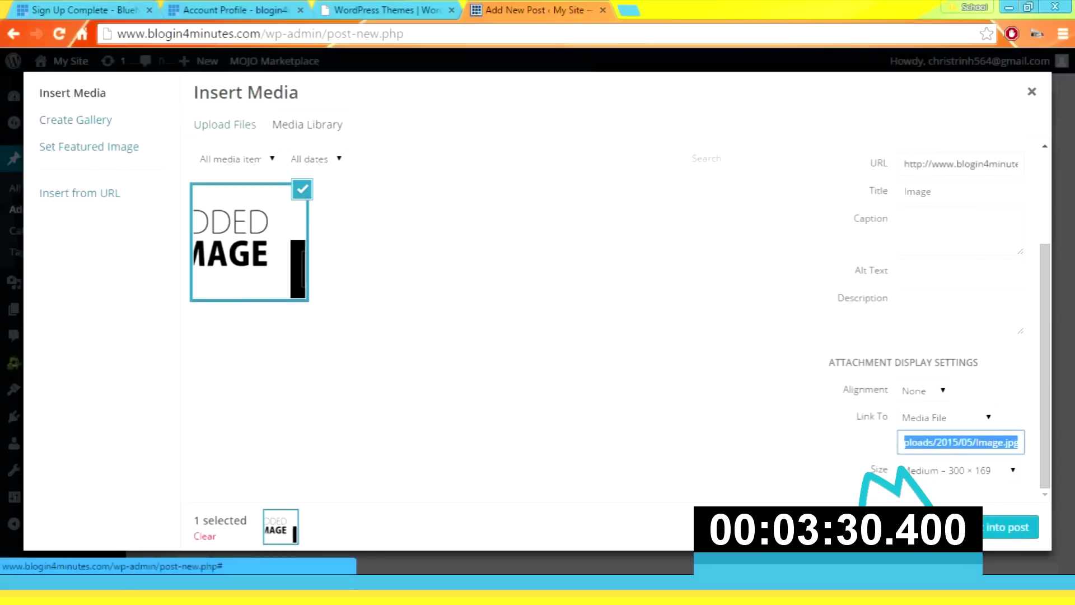
left_click(1008, 527)
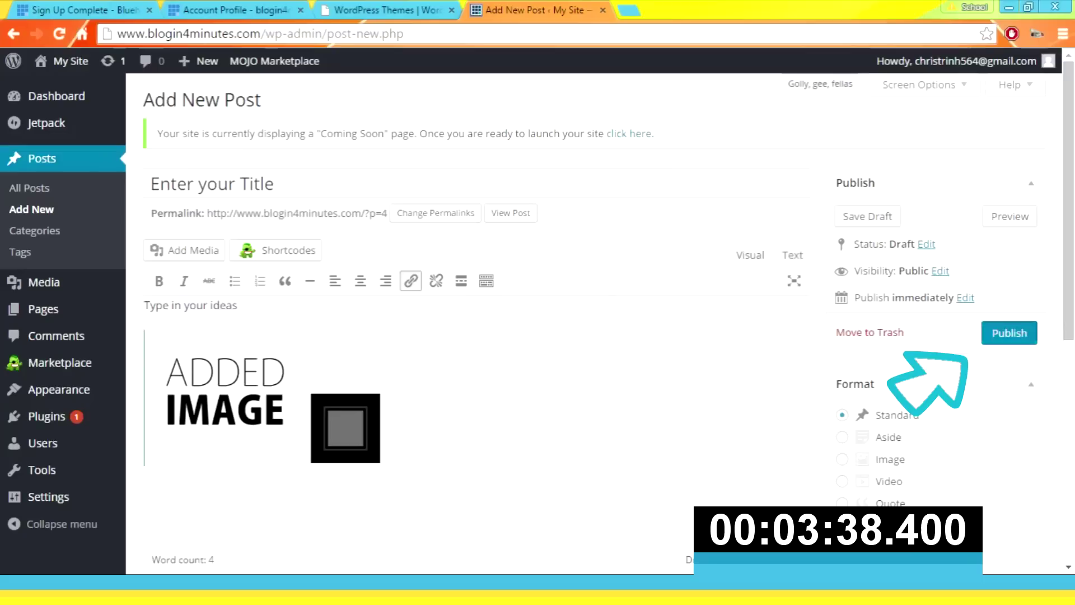
left_click(1009, 332)
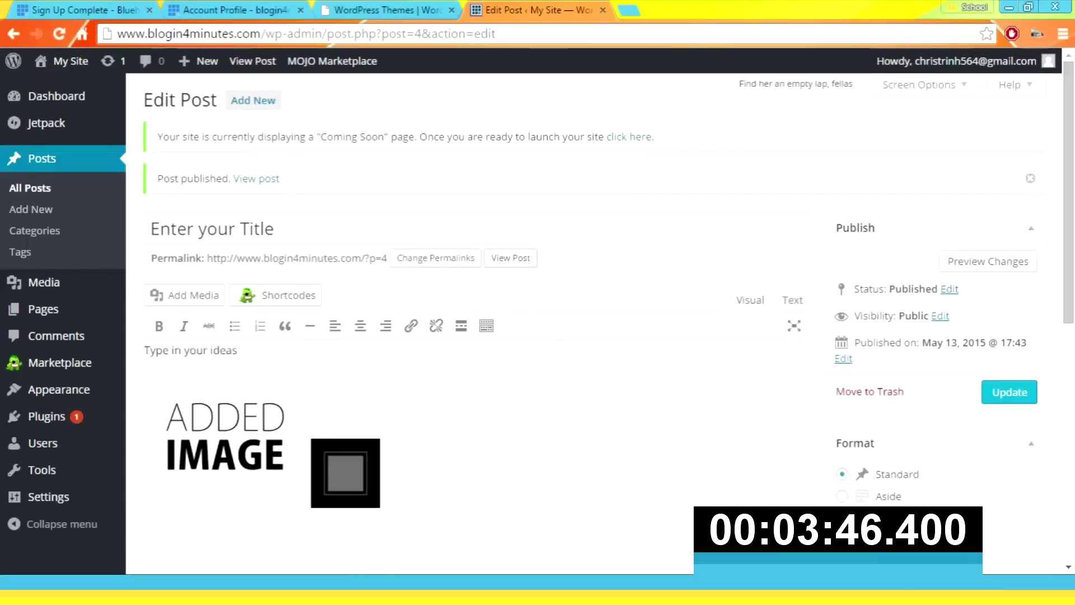
left_click(451, 34)
type("www.blo")
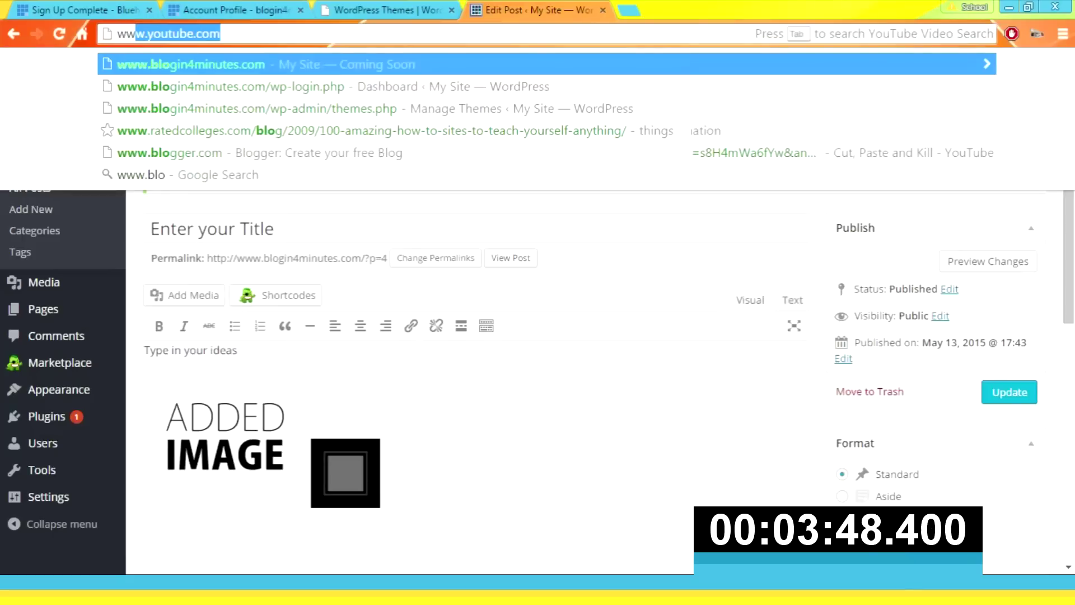
key("Return")
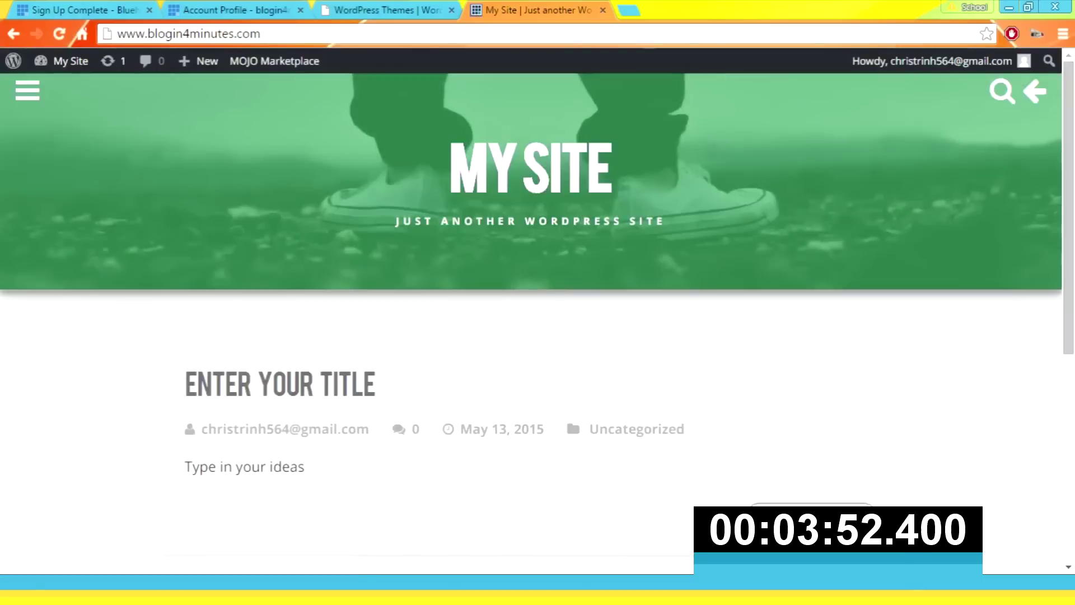
scroll(537, 325, "down", 4)
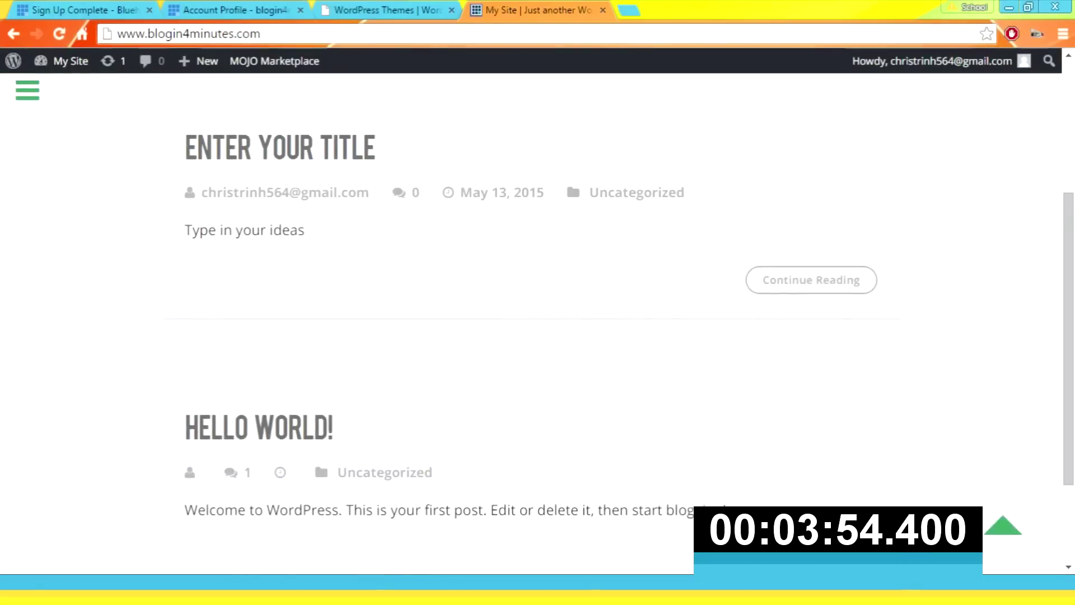
left_click(811, 280)
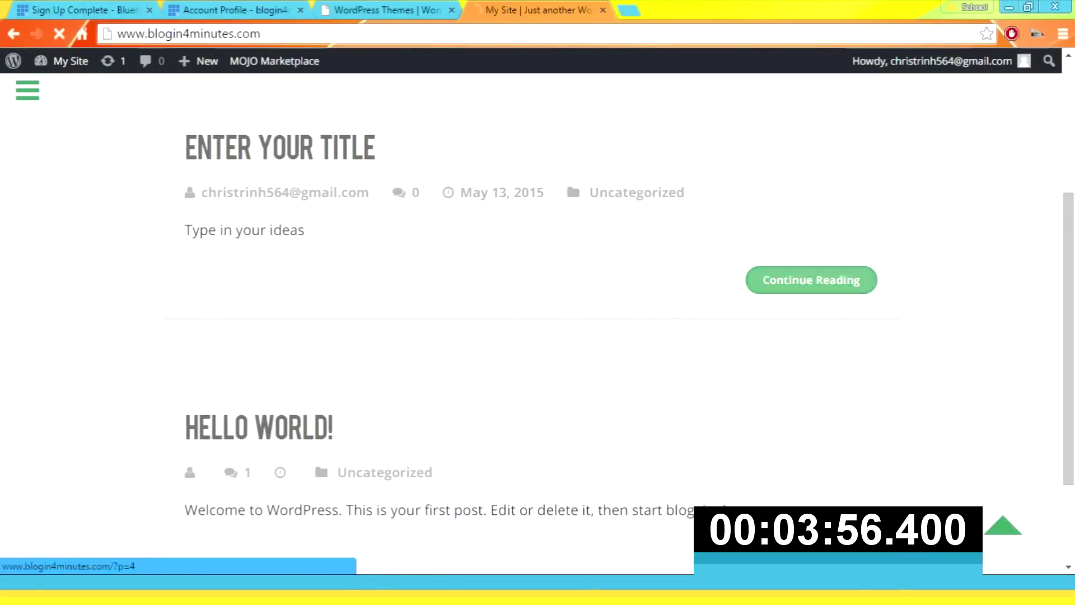
scroll(538, 325, "down", 2)
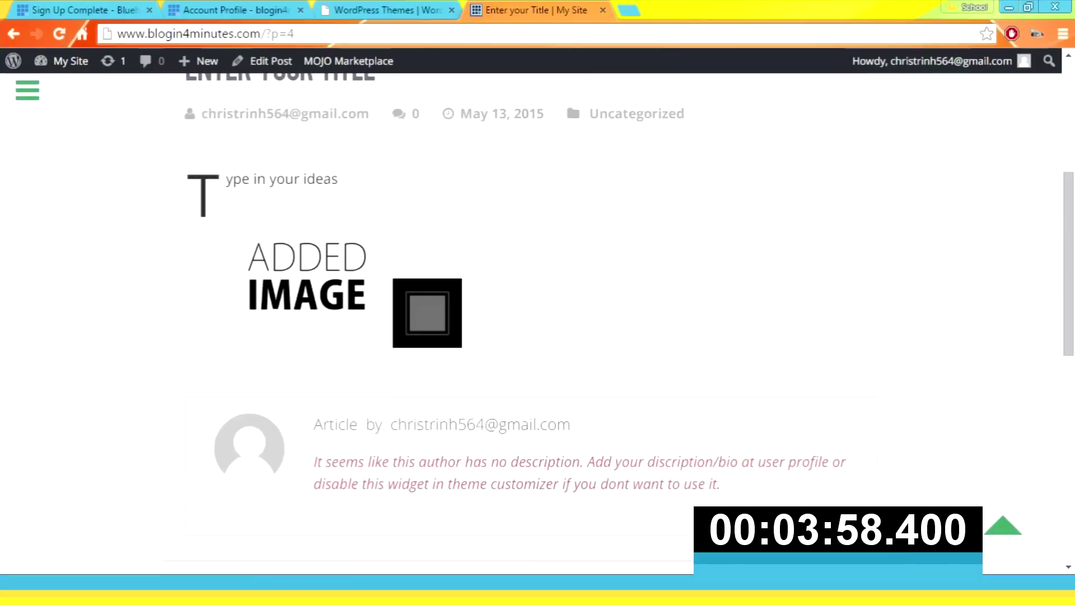